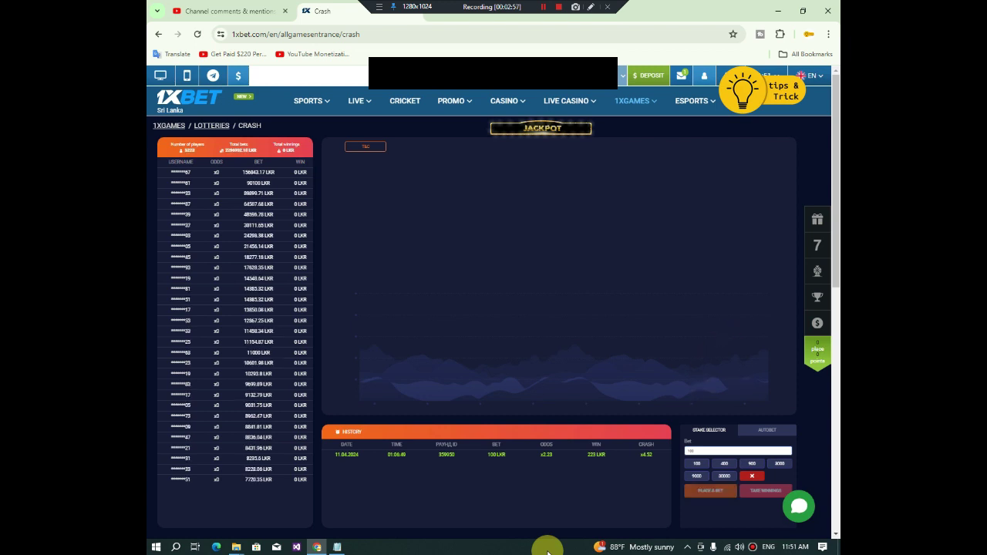
View the timestamp formula in the Excel Code text file, then minimize it
{"action": "left_click", "coordinate": [337, 547]}
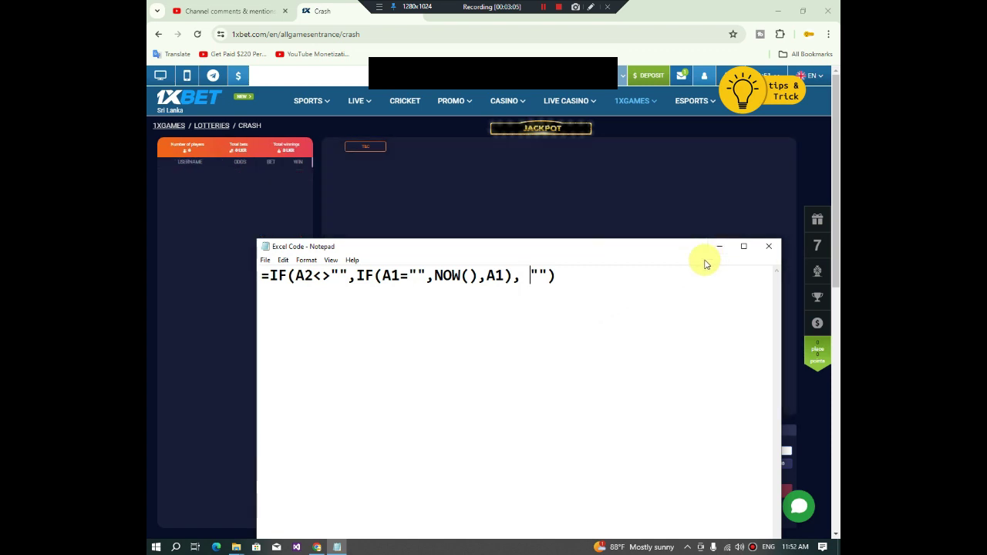
{"action": "left_click", "coordinate": [712, 249]}
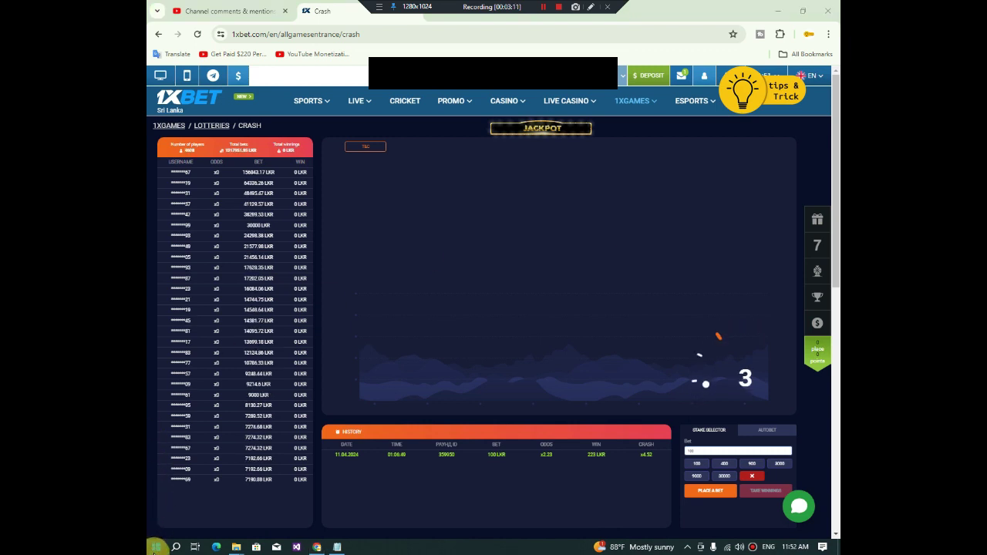
Launch Microsoft Office Excel 2007 with a blank workbook and maximize its window
{"action": "left_click", "coordinate": [155, 547]}
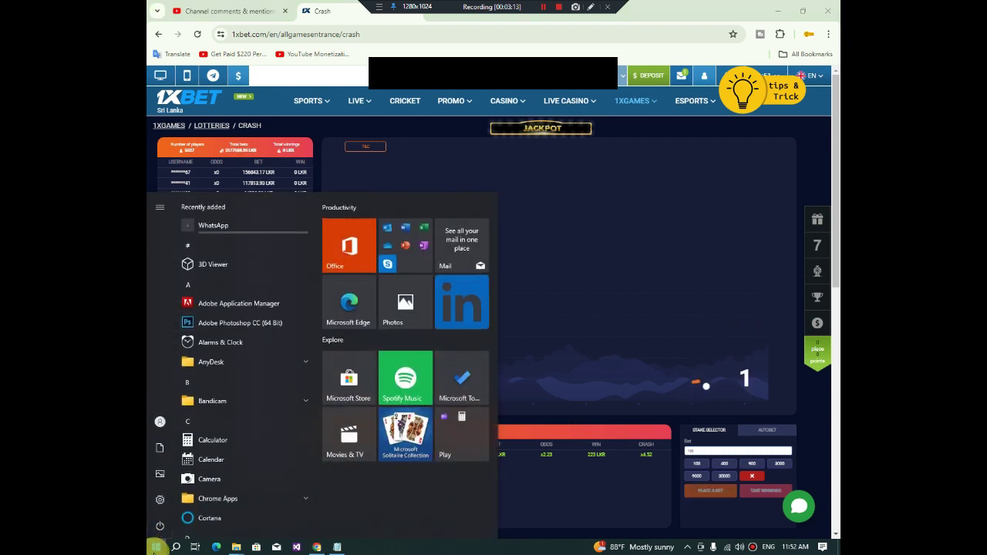
{"action": "scroll", "coordinate": [243, 438], "scroll_direction": "down", "scroll_amount": 5}
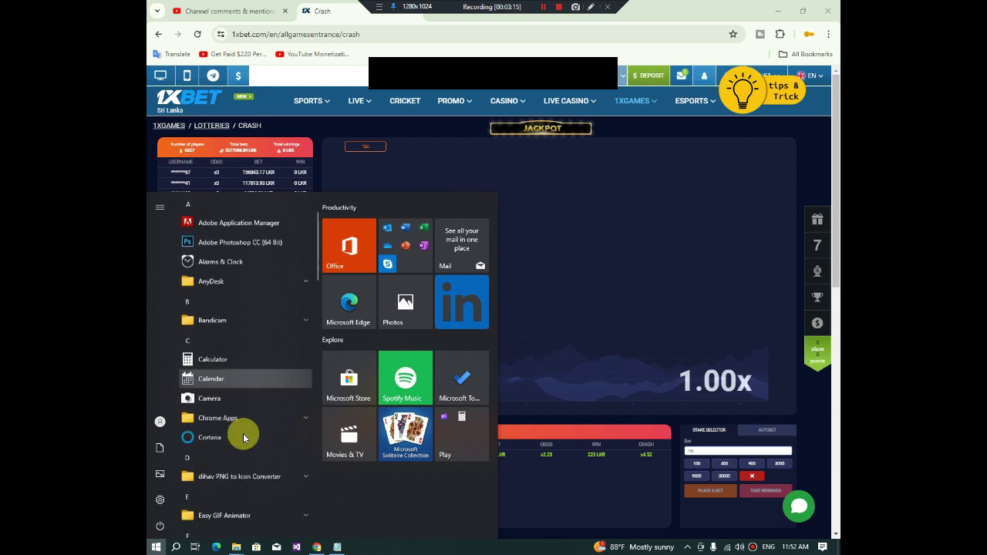
{"action": "scroll", "coordinate": [253, 434], "scroll_direction": "down", "scroll_amount": 1}
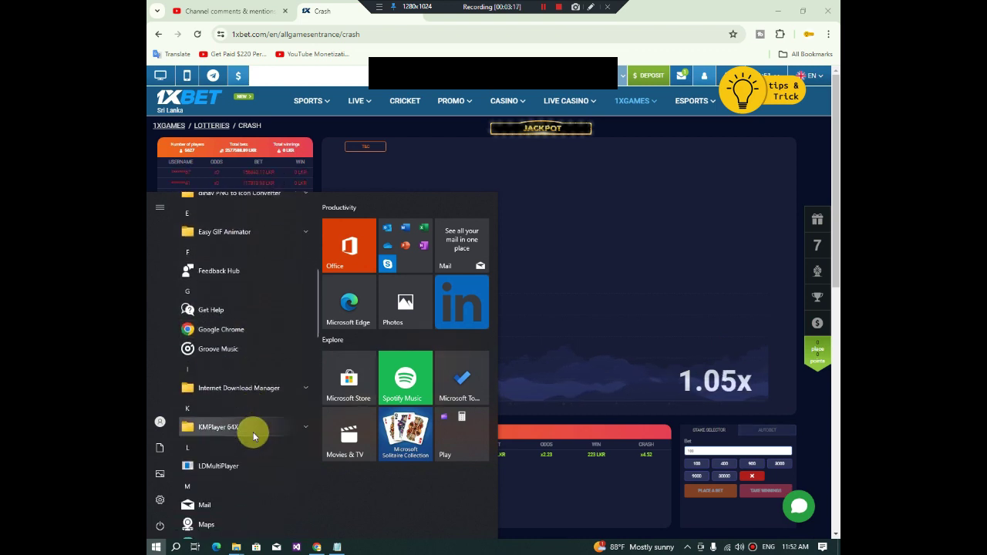
{"action": "scroll", "coordinate": [253, 432], "scroll_direction": "down", "scroll_amount": 5}
{"action": "left_click", "coordinate": [274, 355]}
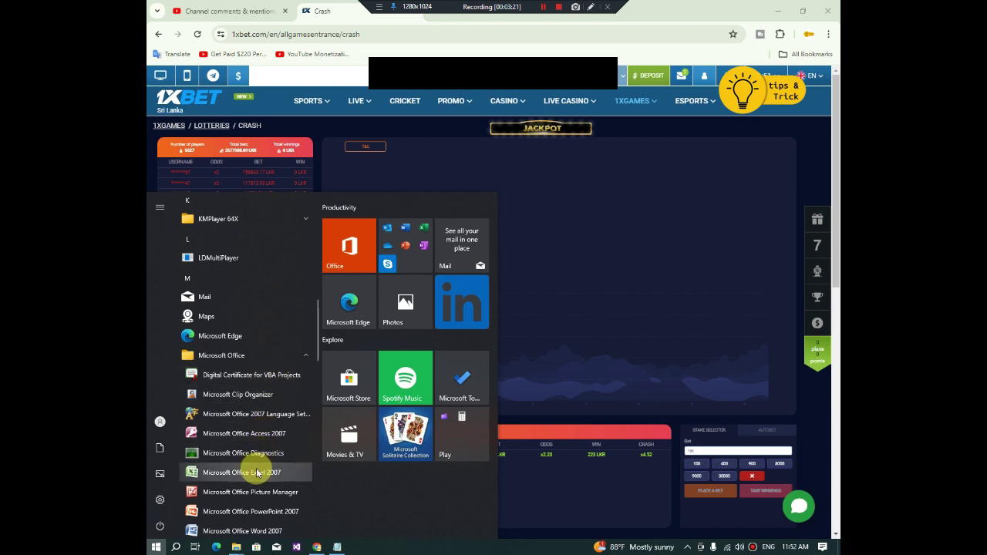
{"action": "left_click", "coordinate": [258, 471]}
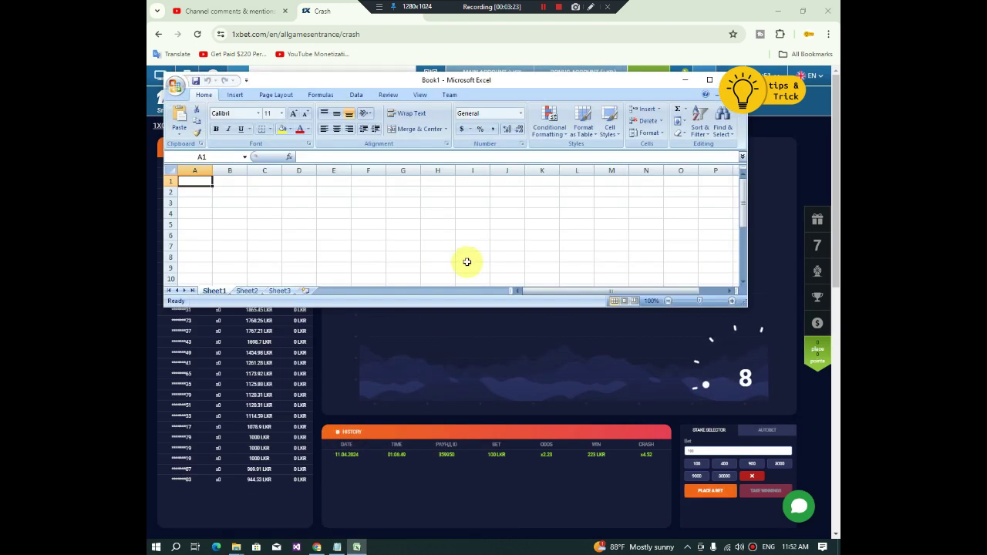
{"action": "left_click", "coordinate": [709, 82]}
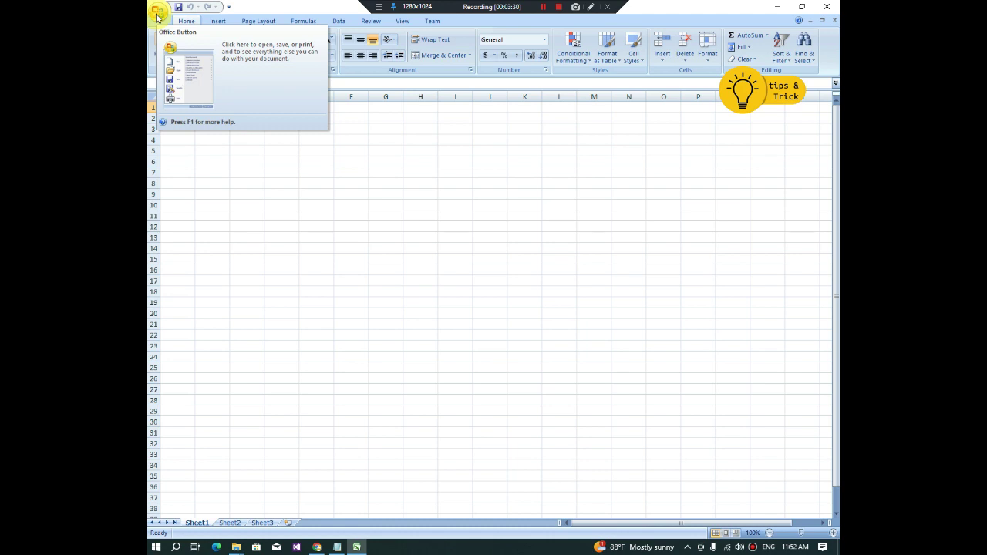
Enable iterative calculation in the Excel formula options with maximum iterations set to 10
{"action": "left_click", "coordinate": [157, 17]}
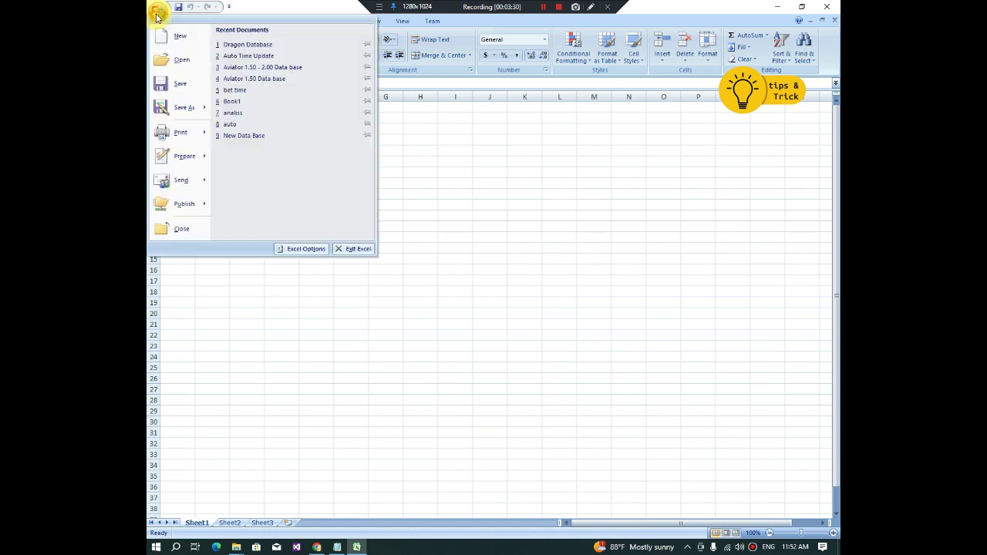
{"action": "left_click", "coordinate": [294, 249]}
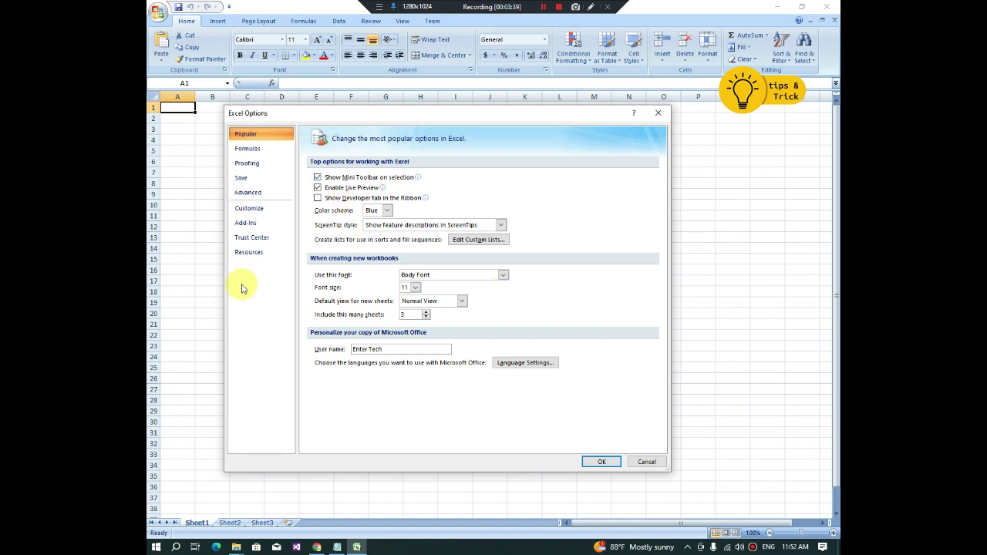
{"action": "left_click", "coordinate": [261, 153]}
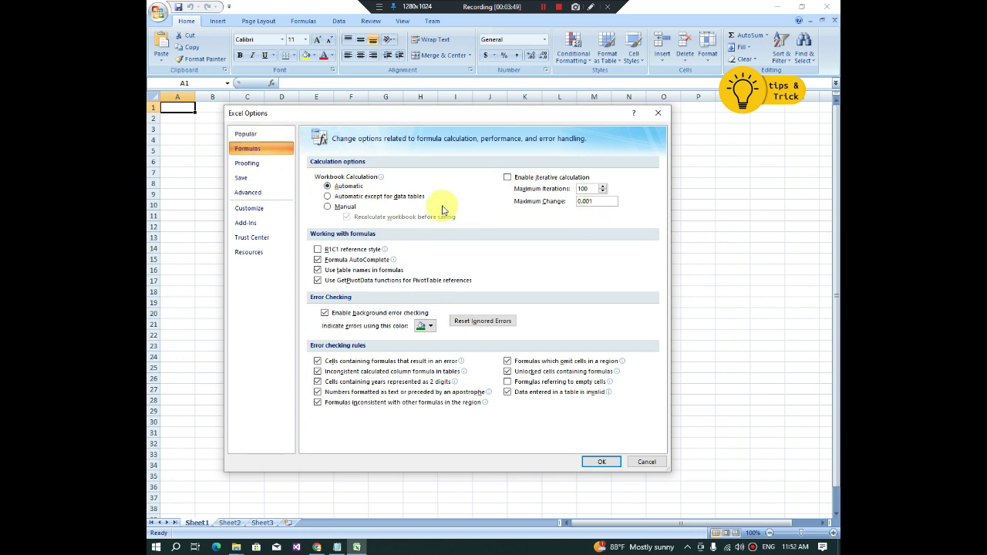
{"action": "left_click", "coordinate": [506, 179]}
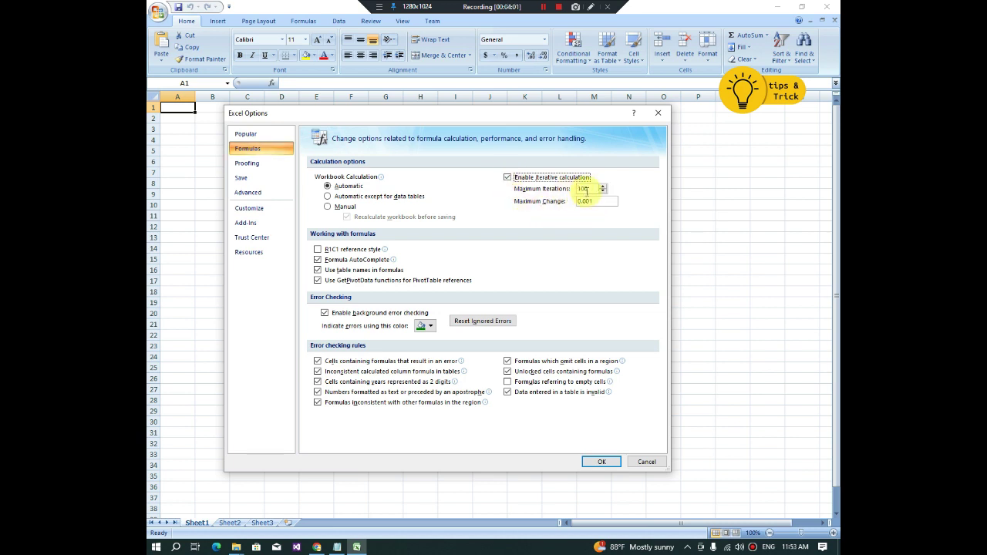
{"action": "left_click_drag", "start_coordinate": [589, 189], "coordinate": [552, 188]}
{"action": "type", "text": "10"}
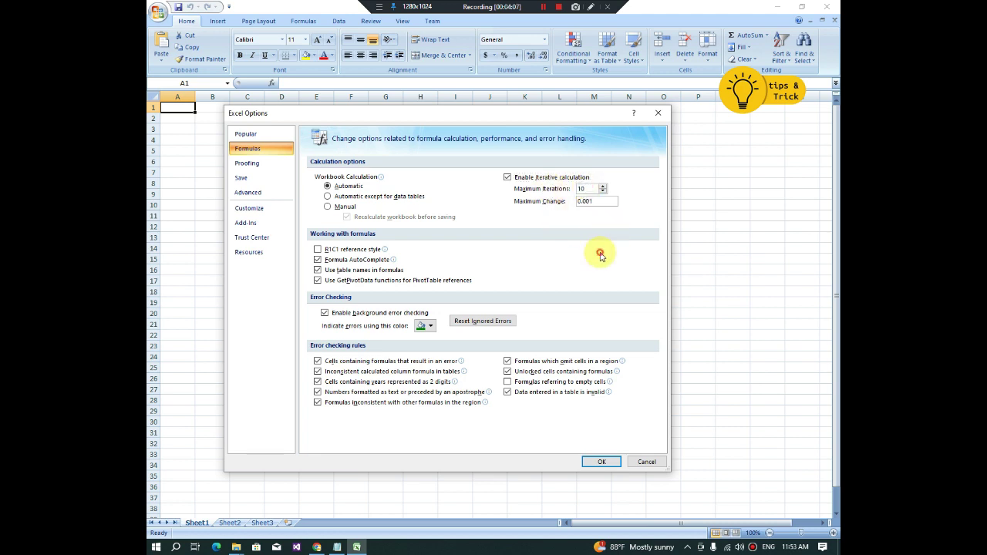
{"action": "left_click", "coordinate": [599, 463]}
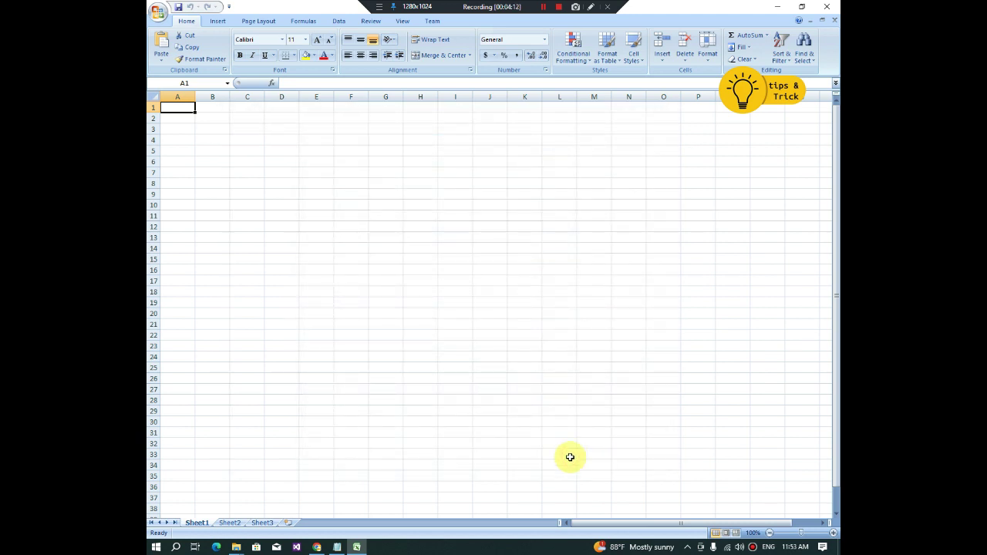
Review the iterative calculation settings in the Excel formula options
{"action": "left_click", "coordinate": [158, 12]}
{"action": "left_click", "coordinate": [294, 249]}
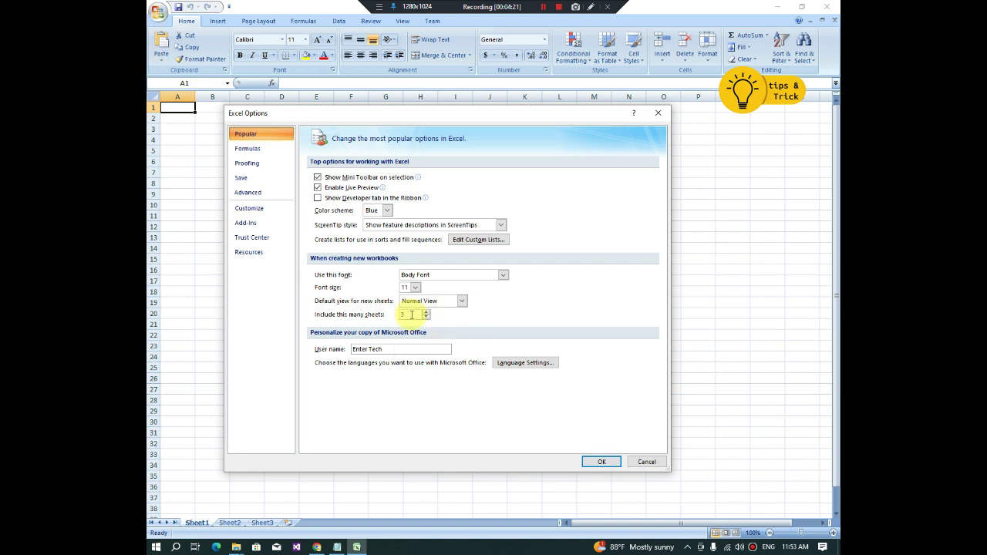
{"action": "left_click", "coordinate": [260, 151]}
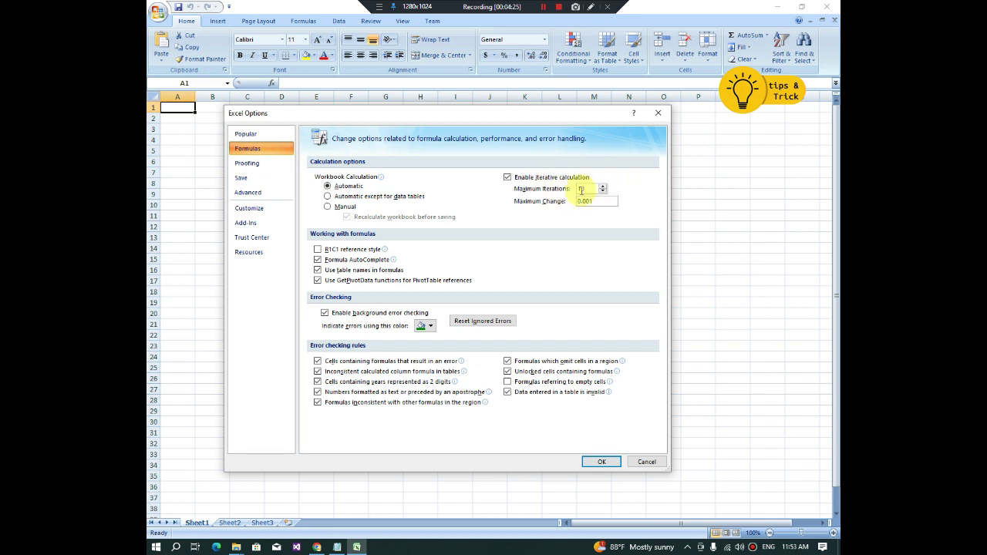
{"action": "left_click", "coordinate": [610, 461]}
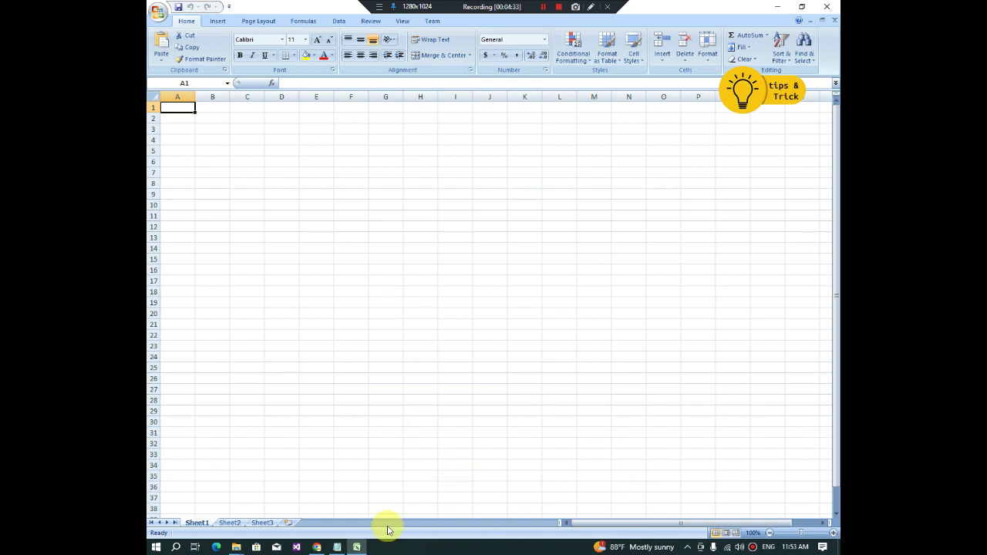
Copy the whole formula from the Excel Code text file and minimize the file
{"action": "left_click", "coordinate": [337, 547]}
{"action": "left_click", "coordinate": [577, 280]}
{"action": "left_click_drag", "start_coordinate": [543, 278], "coordinate": [264, 276]}
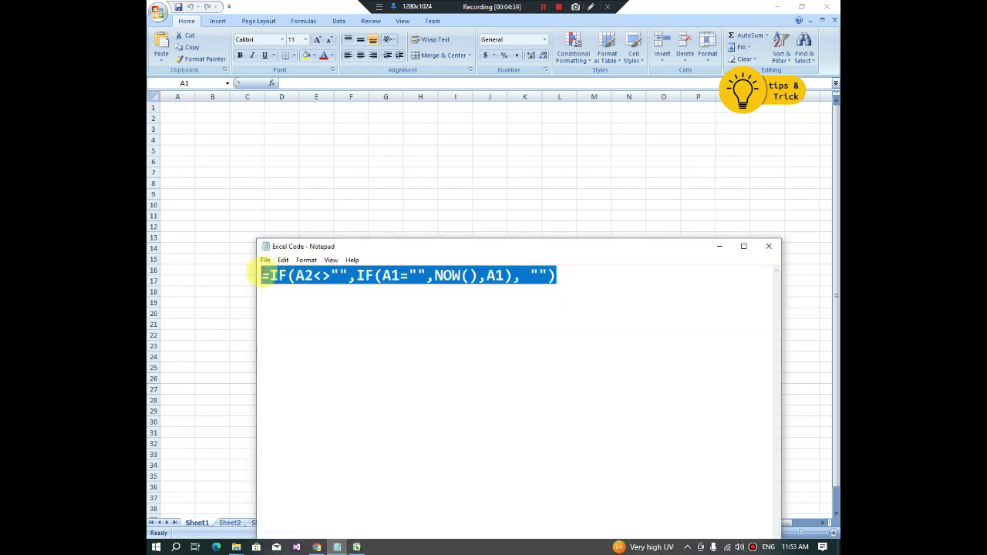
{"action": "right_click", "coordinate": [274, 276]}
{"action": "left_click", "coordinate": [311, 310]}
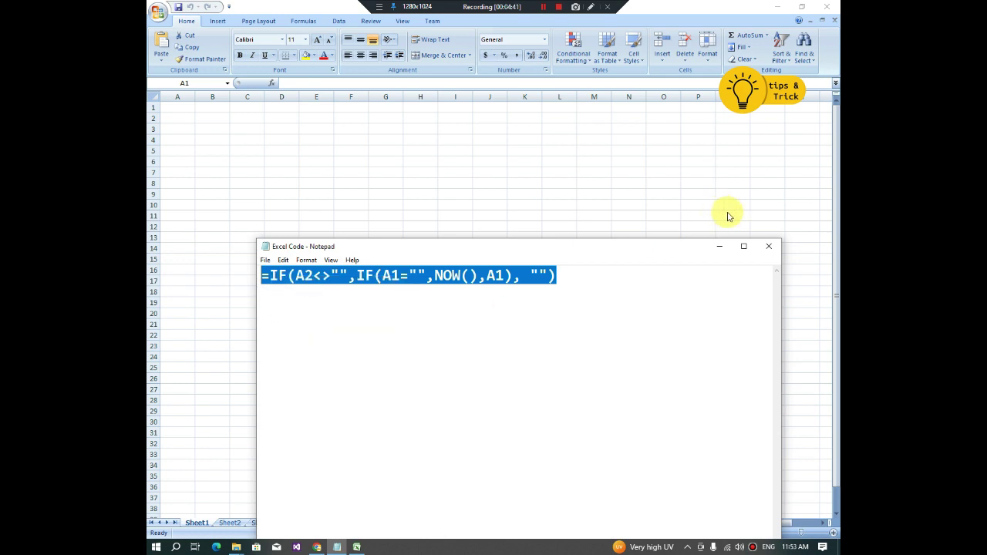
{"action": "left_click", "coordinate": [718, 248]}
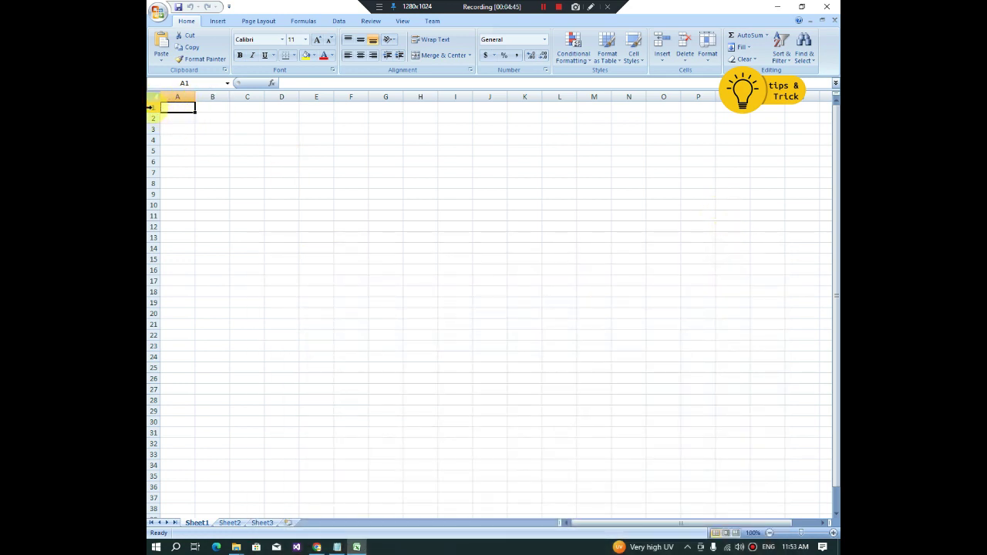
Examine how rows, columns and cells are laid out on Sheet1, including row 1, column D and the range A1:D10
{"action": "left_click", "coordinate": [179, 95]}
{"action": "left_click", "coordinate": [153, 108]}
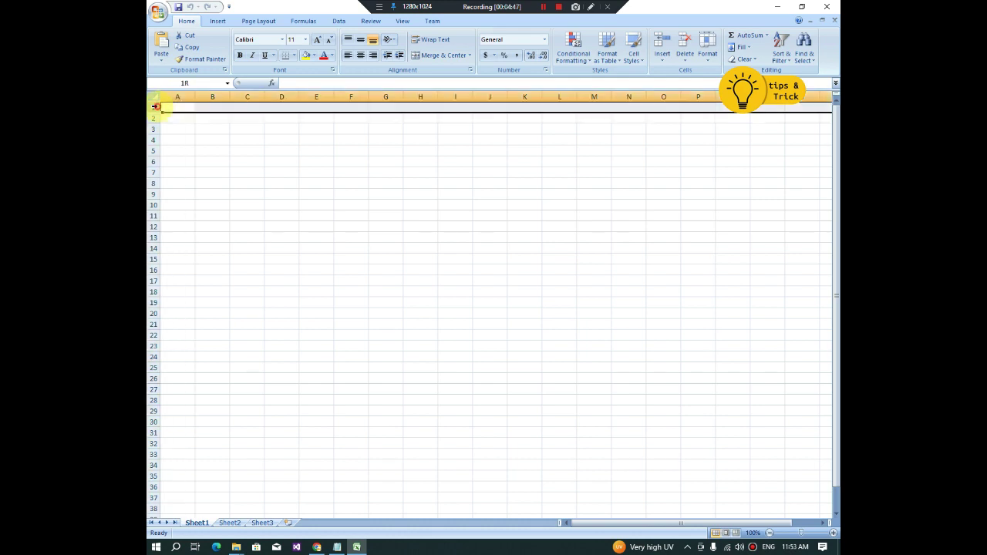
{"action": "left_click", "coordinate": [284, 150]}
{"action": "left_click", "coordinate": [282, 96]}
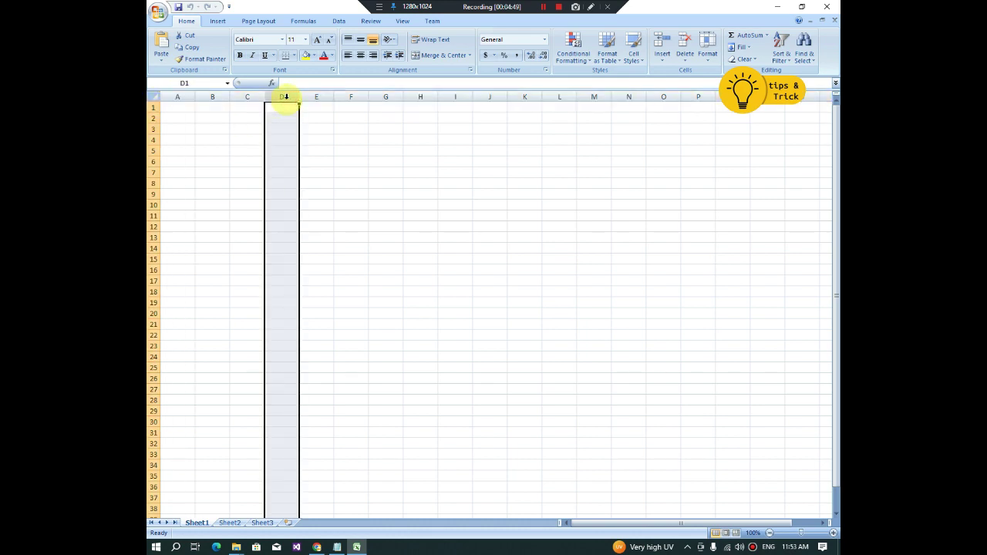
{"action": "left_click", "coordinate": [351, 194]}
{"action": "left_click", "coordinate": [280, 203]}
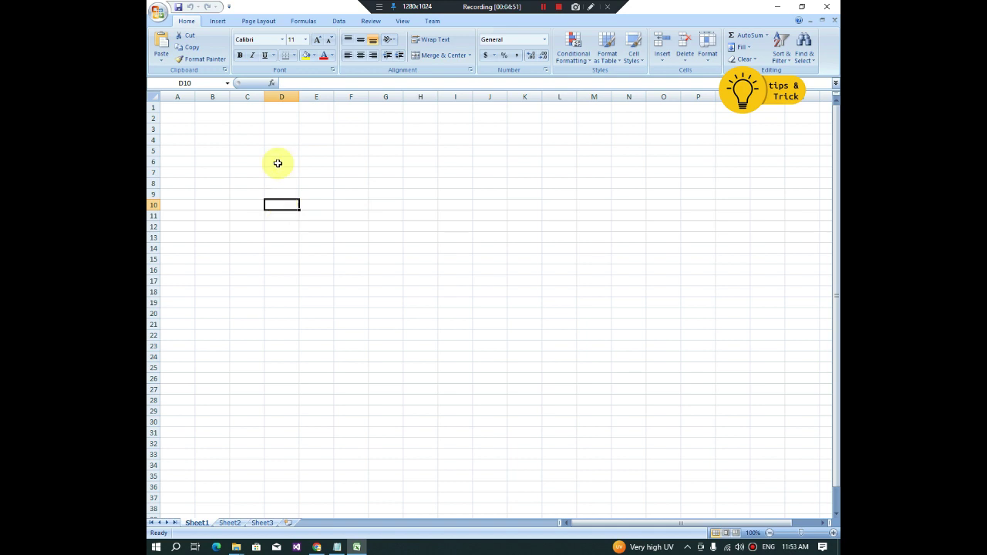
{"action": "left_click_drag", "start_coordinate": [174, 202], "coordinate": [263, 204]}
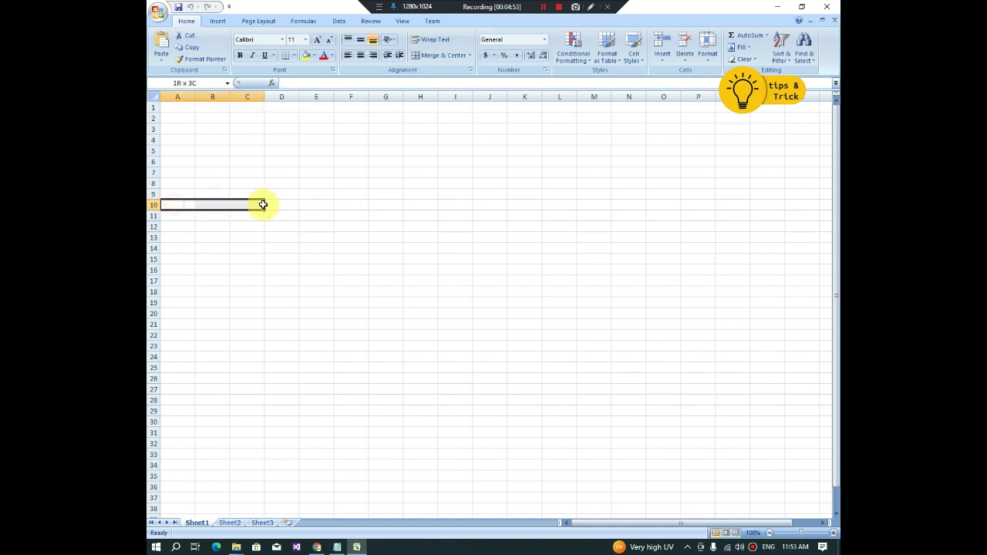
{"action": "left_click_drag", "start_coordinate": [281, 107], "coordinate": [176, 204]}
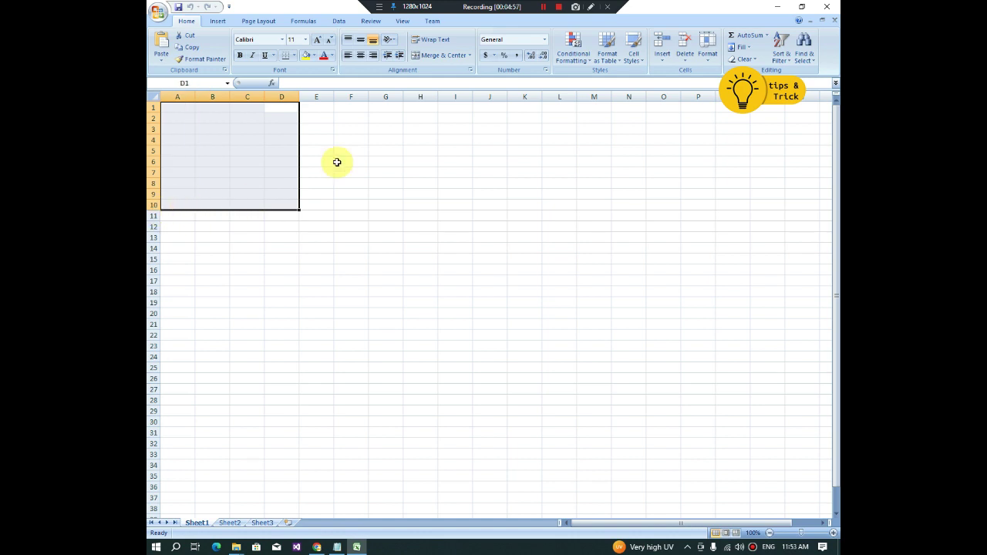
{"action": "left_click", "coordinate": [442, 215]}
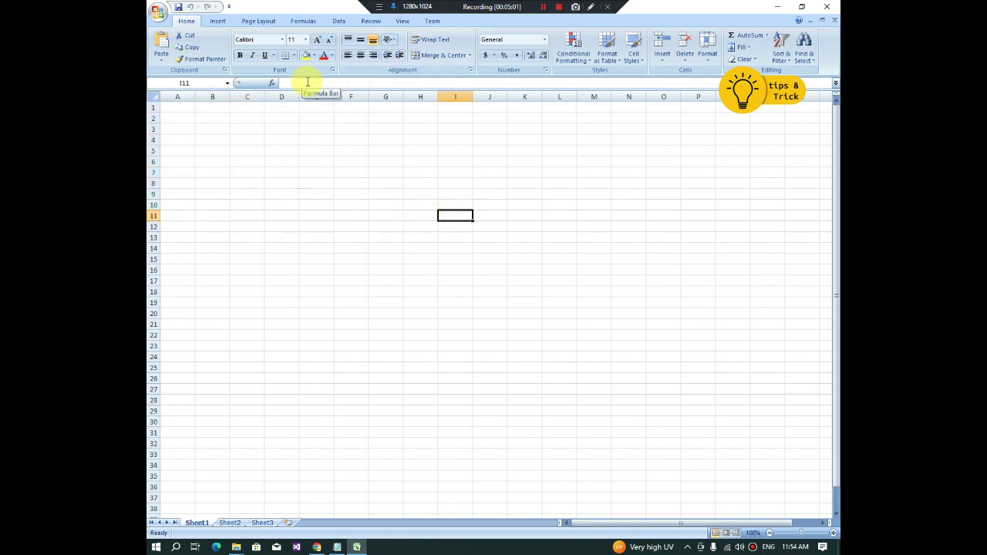
Enter the copied formula =IF(A2<>"",IF(A1="",NOW(),A1), "") in cell A1 and check it there
{"action": "left_click", "coordinate": [182, 107]}
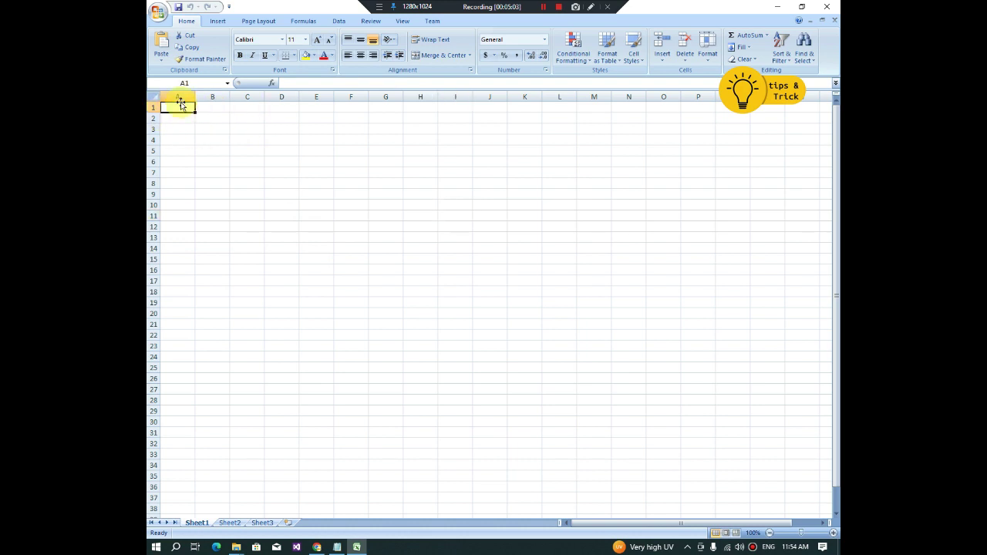
{"action": "left_click", "coordinate": [294, 82]}
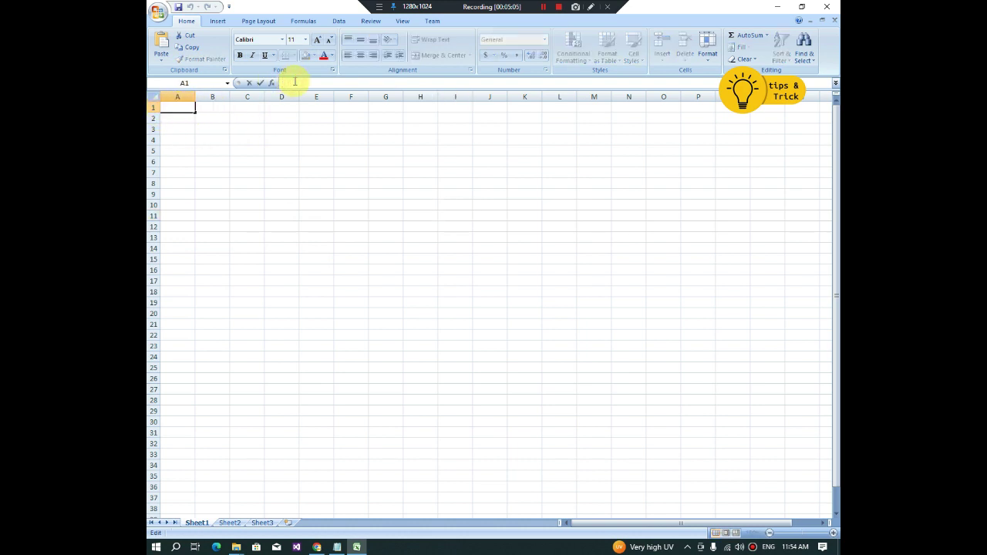
{"action": "key", "text": "ctrl+v"}
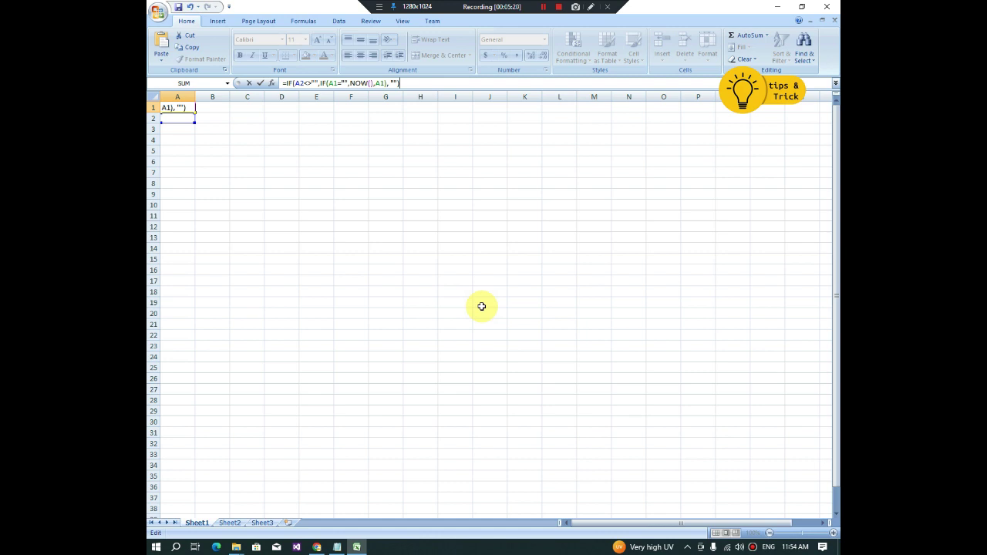
{"action": "key", "text": "Return"}
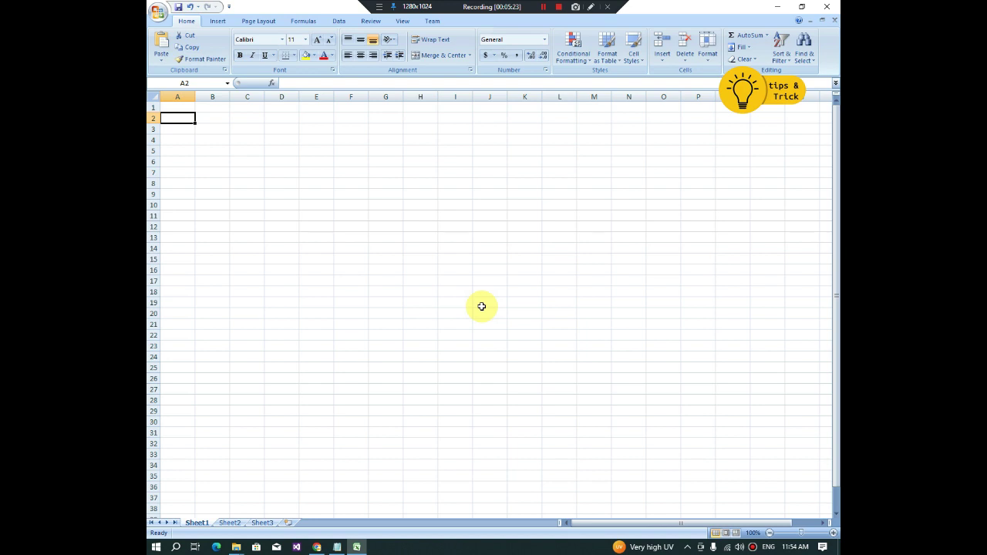
{"action": "left_click", "coordinate": [187, 107]}
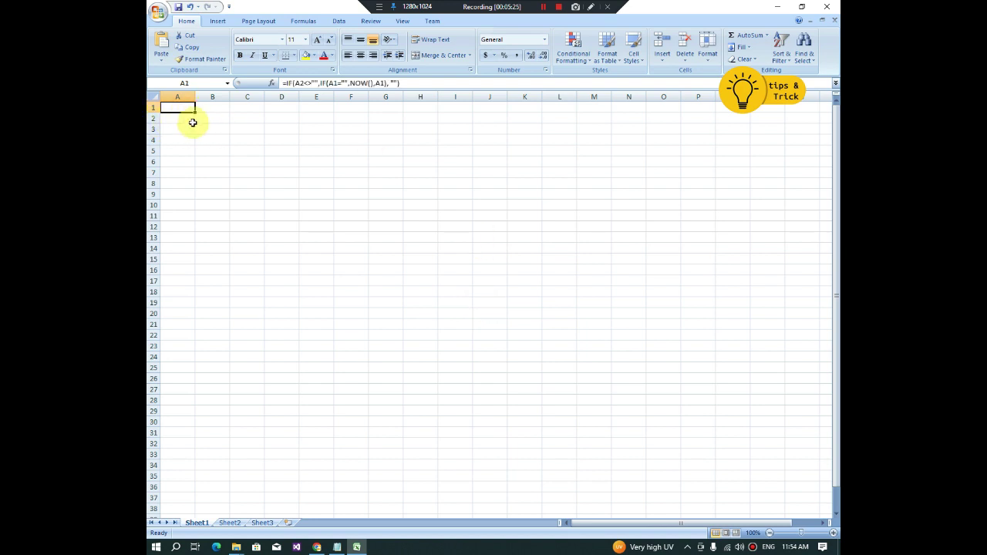
{"action": "left_click", "coordinate": [186, 116]}
{"action": "left_click", "coordinate": [184, 107]}
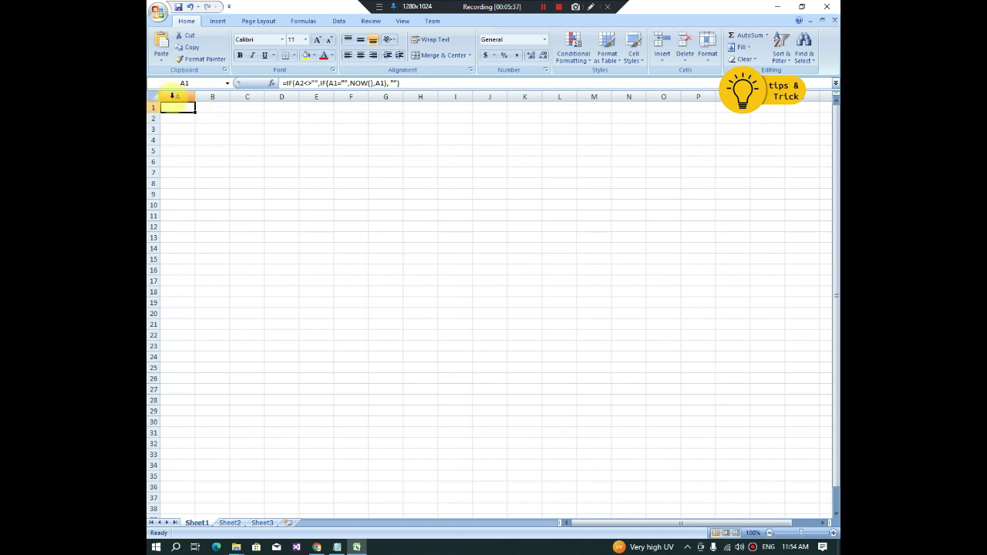
Insert a new blank column before column A on Sheet1 so the formula moves from A1 to B1
{"action": "left_click", "coordinate": [174, 97]}
{"action": "right_click", "coordinate": [174, 98]}
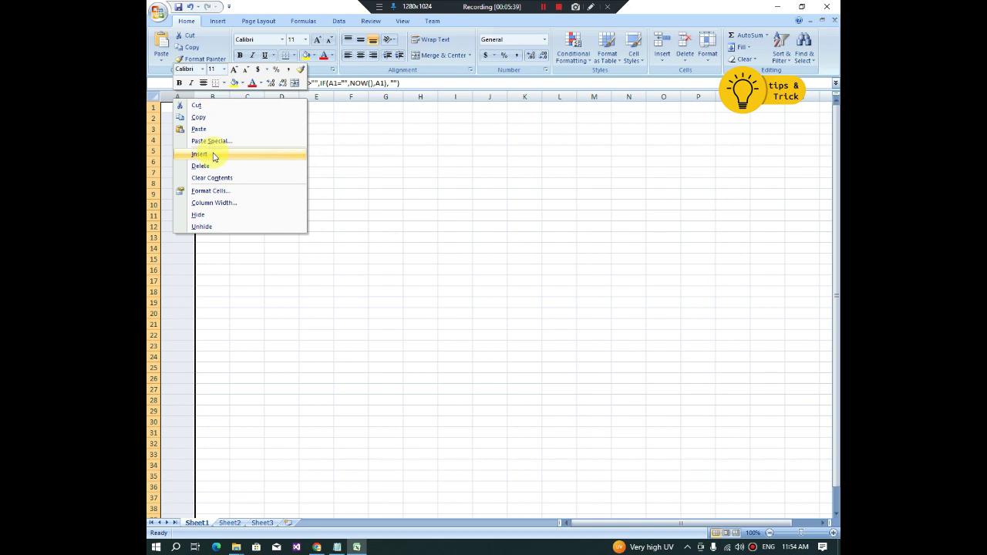
{"action": "key", "text": "Escape"}
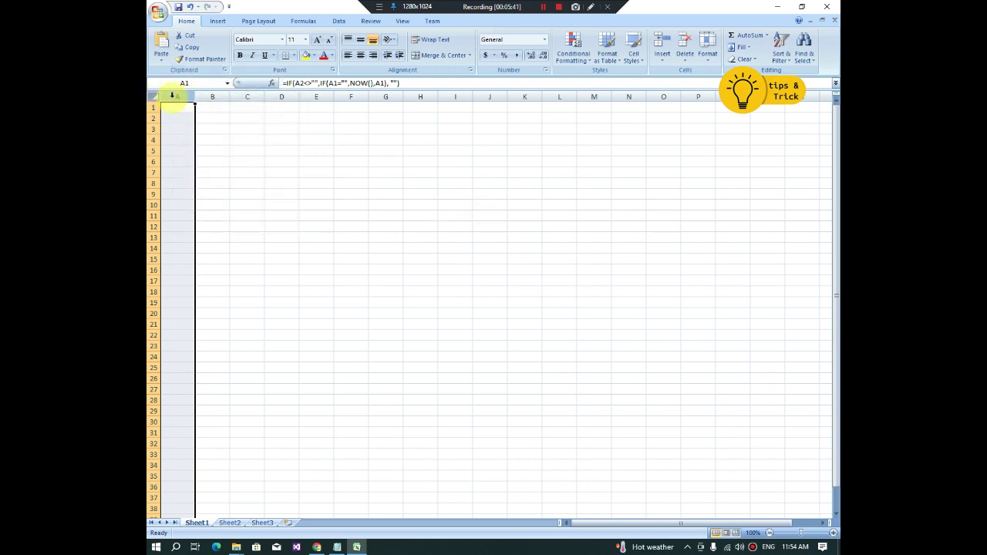
{"action": "right_click", "coordinate": [181, 98]}
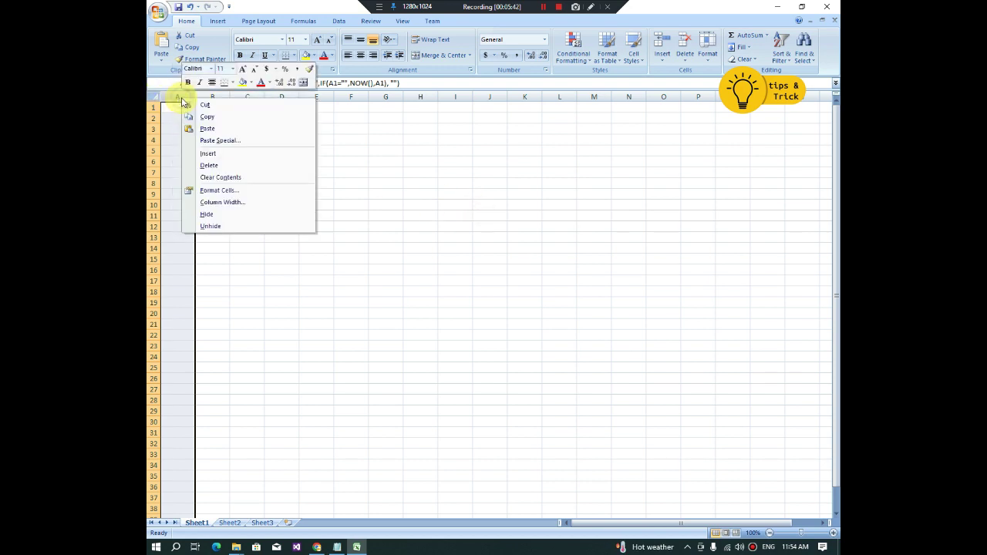
{"action": "left_click", "coordinate": [245, 158]}
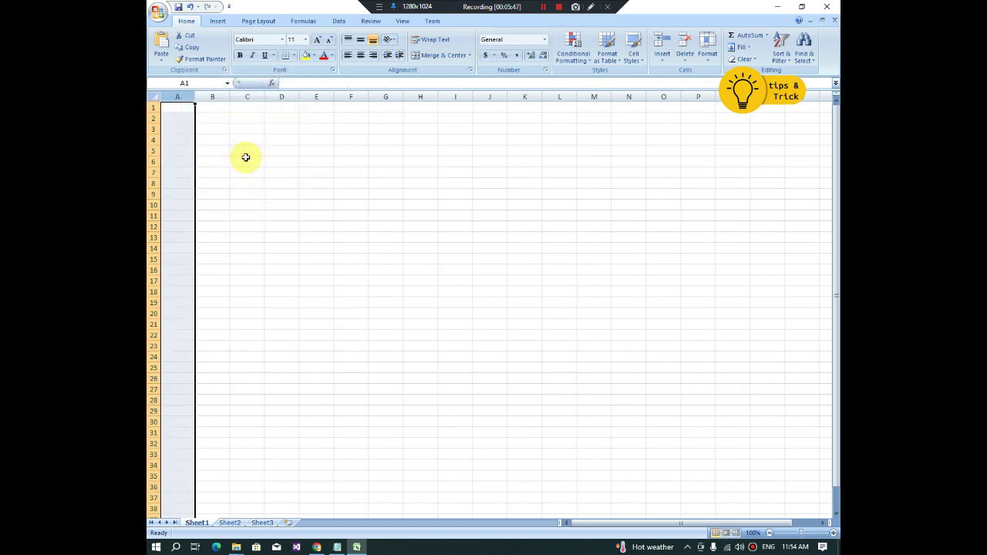
{"action": "left_click", "coordinate": [247, 170]}
{"action": "left_click", "coordinate": [175, 107]}
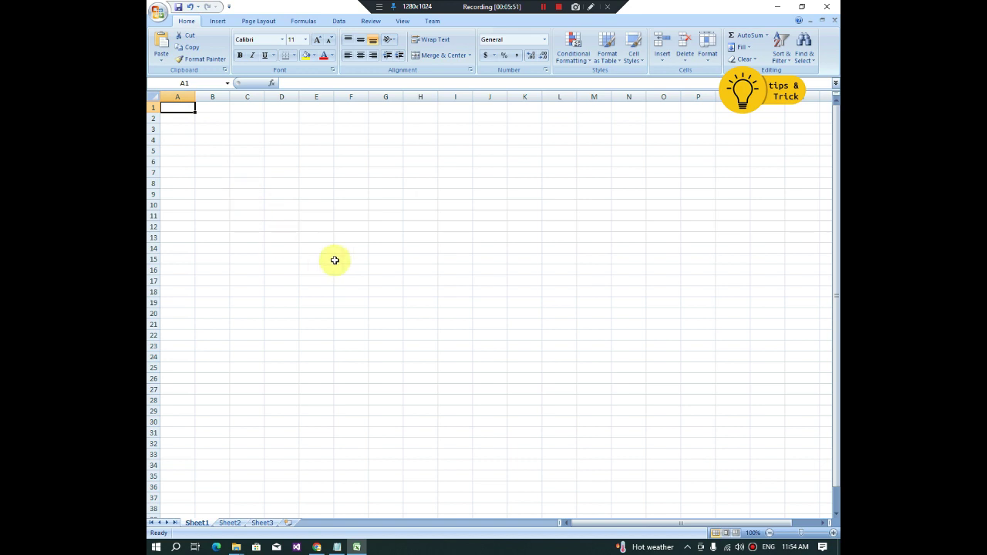
Enter 10 in cell A2 as a test, check cells A1 and B1, and clear A2 again
{"action": "left_click", "coordinate": [176, 124]}
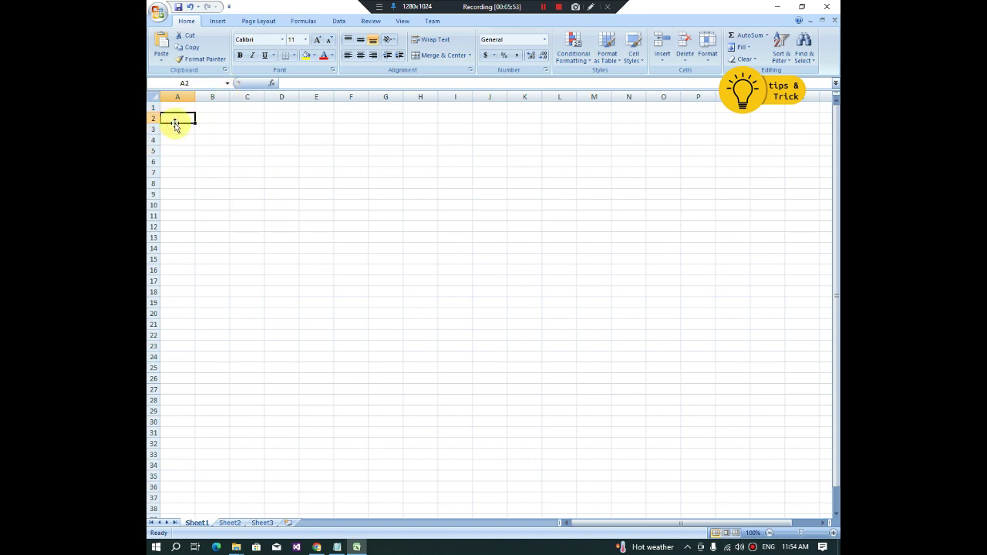
{"action": "type", "text": "10"}
{"action": "key", "text": "Return"}
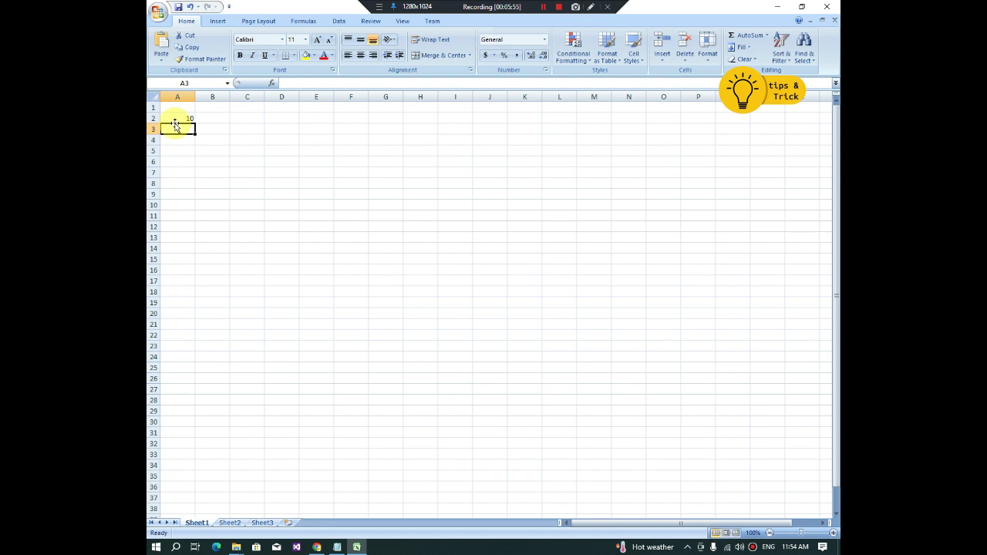
{"action": "left_click", "coordinate": [165, 107]}
{"action": "left_click", "coordinate": [216, 109]}
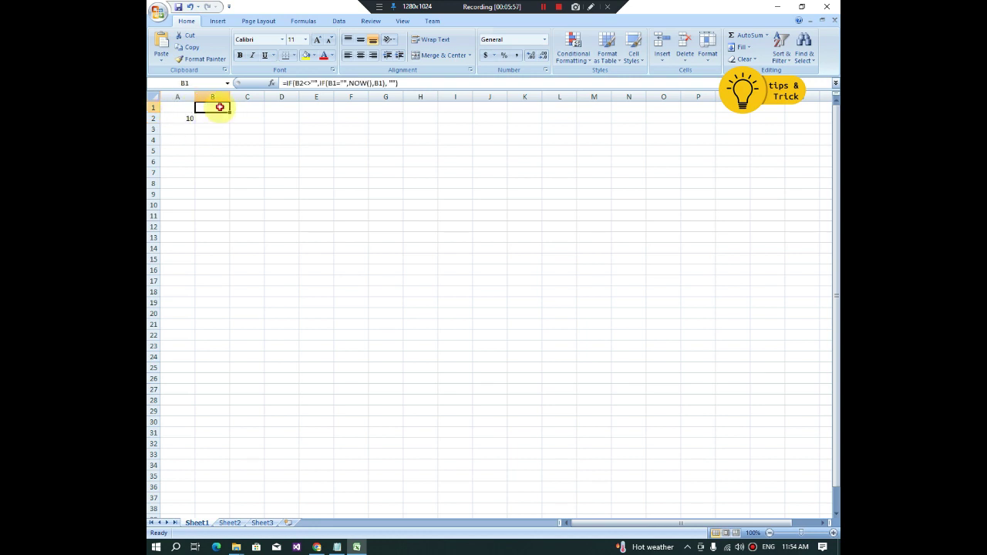
{"action": "left_click", "coordinate": [185, 120]}
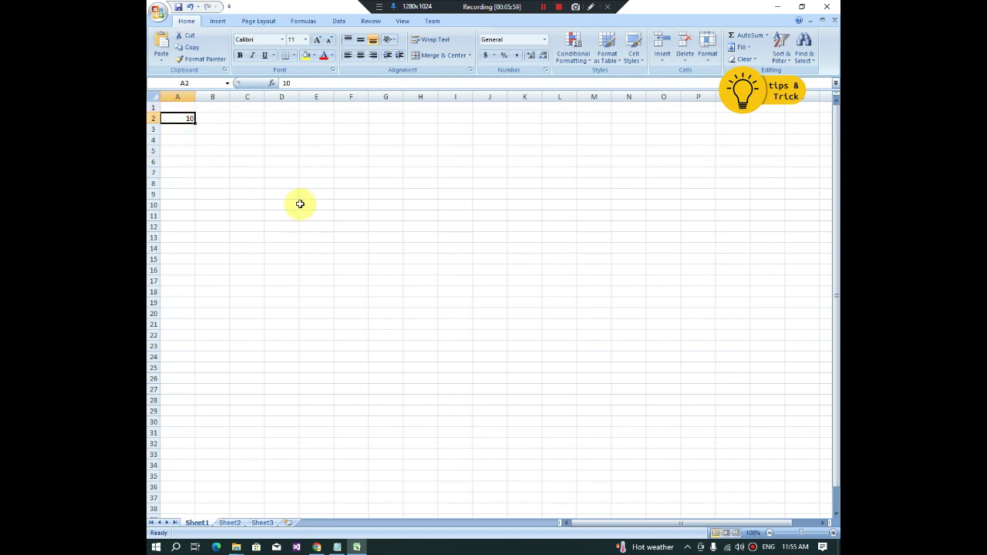
{"action": "key", "text": "Delete"}
Test the timestamp formula in B1 by entering 10 in cell B2, and remove the test entry
{"action": "left_click", "coordinate": [224, 120]}
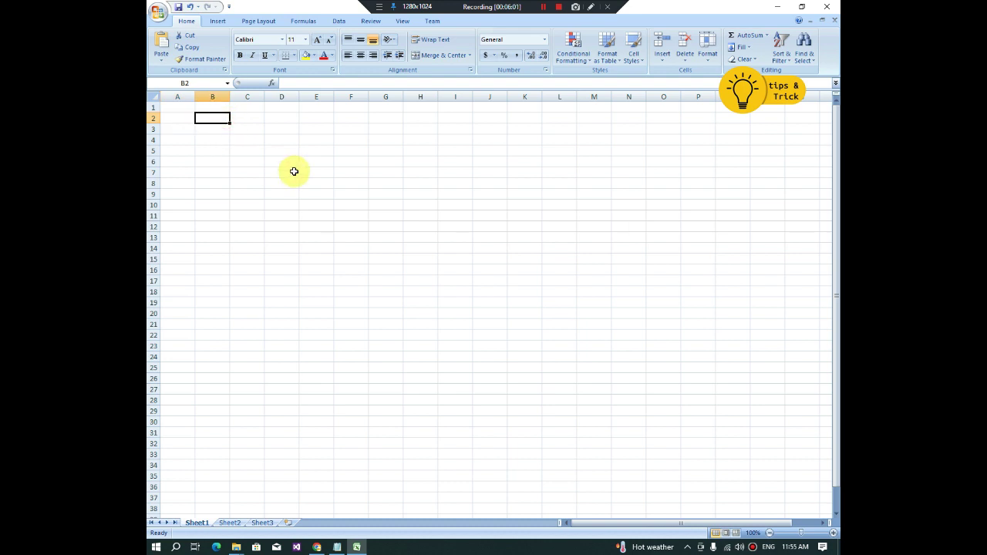
{"action": "type", "text": "10"}
{"action": "key", "text": "Return"}
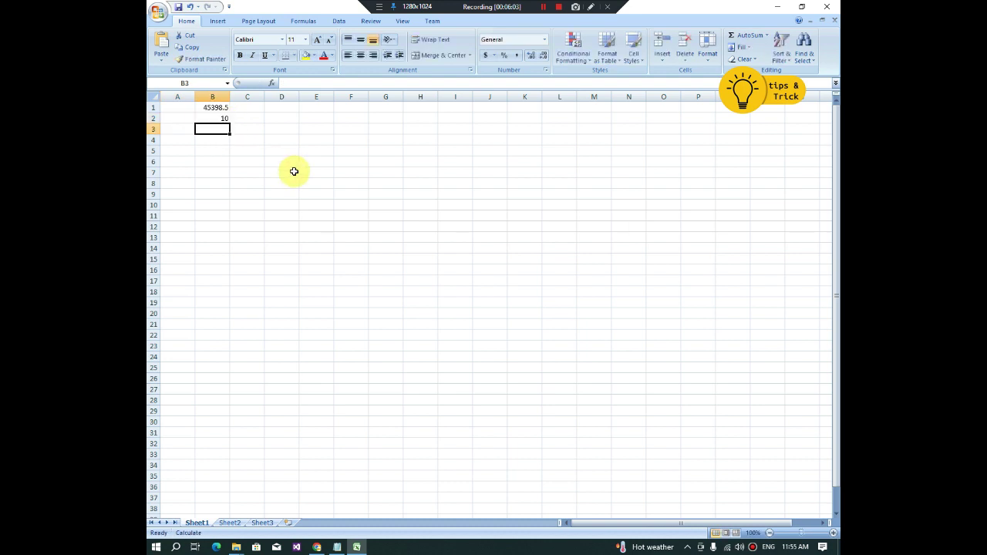
{"action": "left_click", "coordinate": [220, 117]}
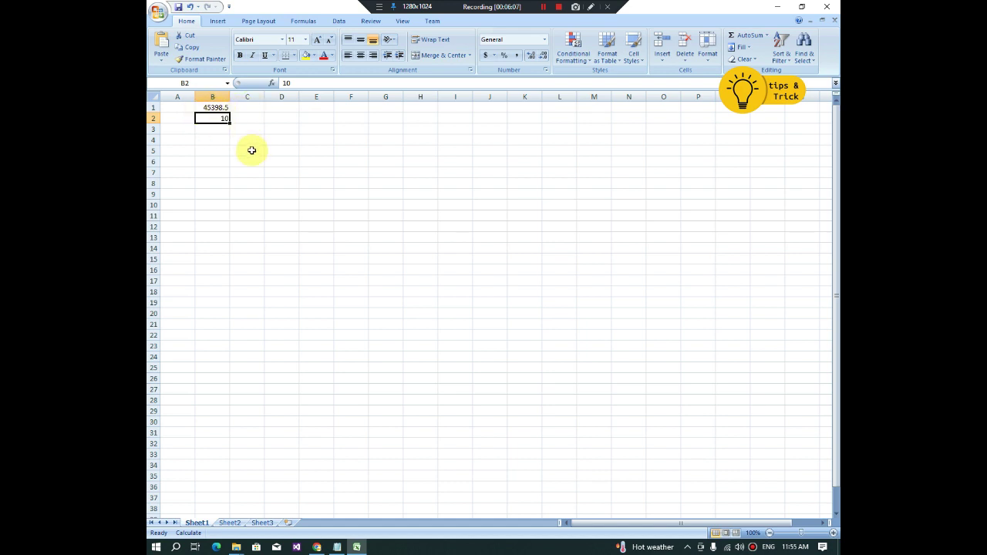
{"action": "key", "text": "ctrl+z"}
{"action": "key", "text": "ctrl+z"}
Label cell A1 Time and cell A2 Crash Point, and widen column A to fit the labels
{"action": "left_click", "coordinate": [177, 107]}
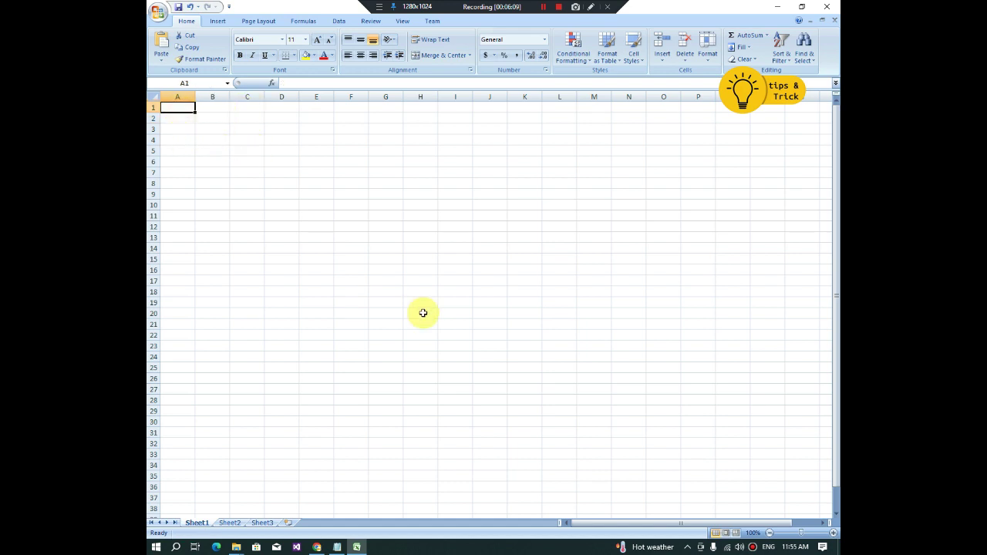
{"action": "type", "text": "Time"}
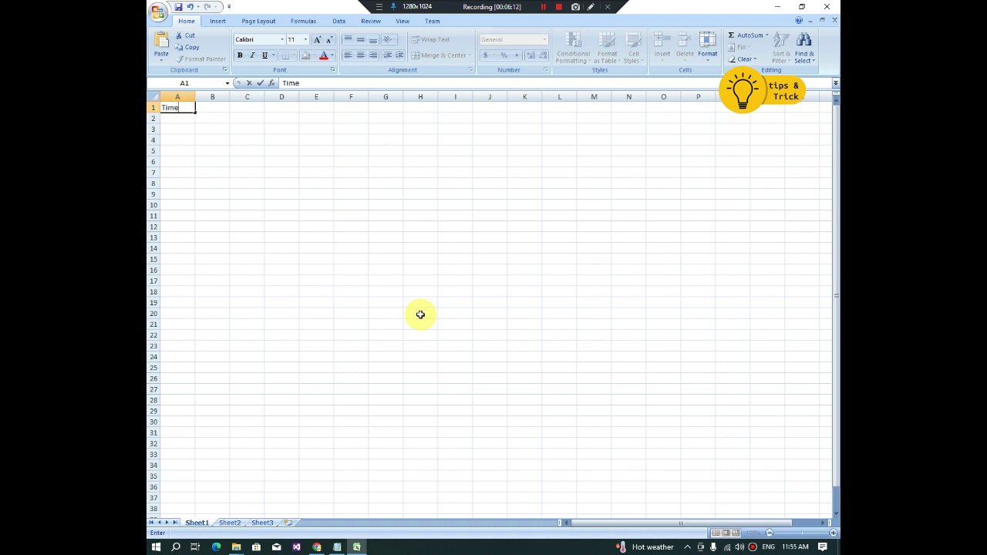
{"action": "key", "text": "Return"}
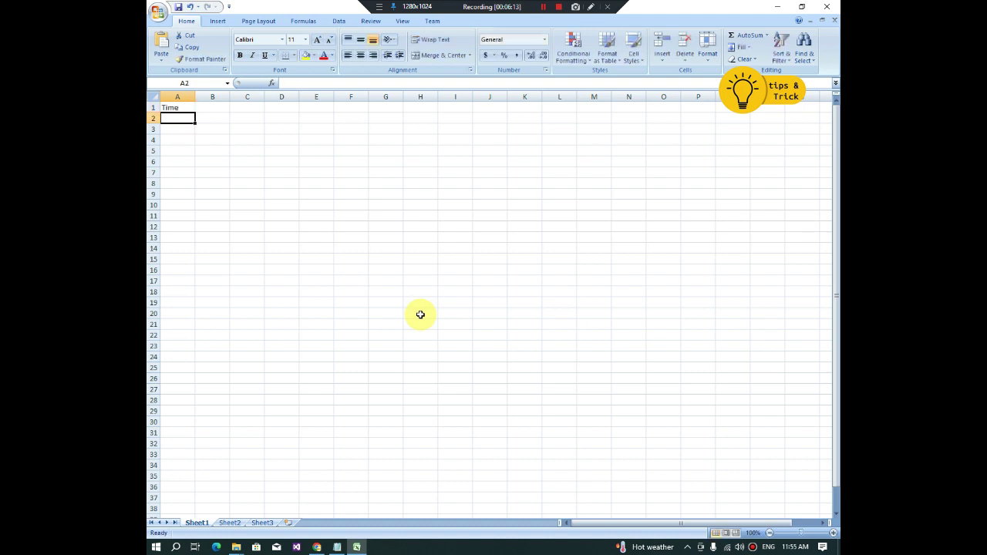
{"action": "type", "text": "Crash Point"}
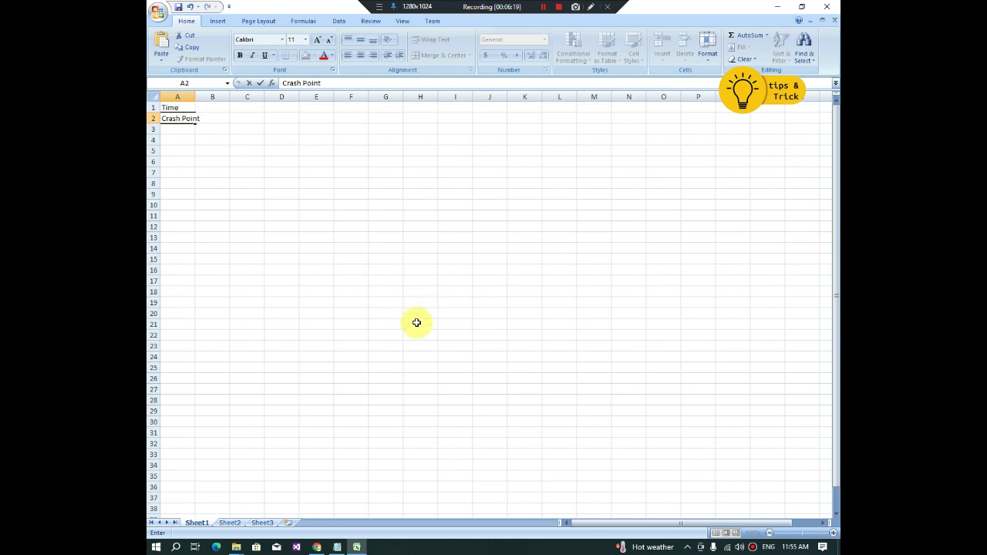
{"action": "left_click", "coordinate": [320, 313]}
{"action": "left_click_drag", "start_coordinate": [196, 97], "coordinate": [205, 96]}
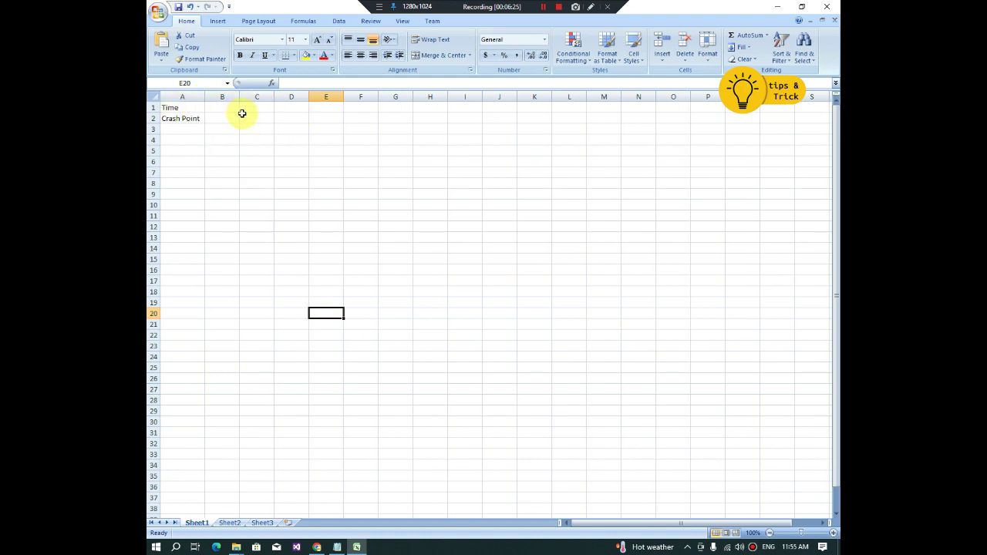
Format the whole of row 1 with the custom number format h:mm:ss
{"action": "left_click", "coordinate": [153, 108]}
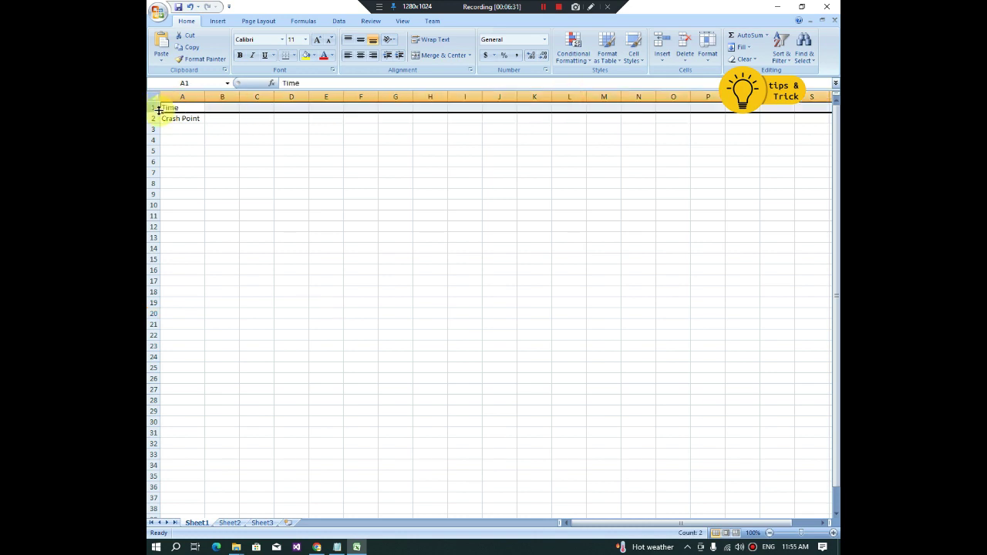
{"action": "right_click", "coordinate": [151, 108]}
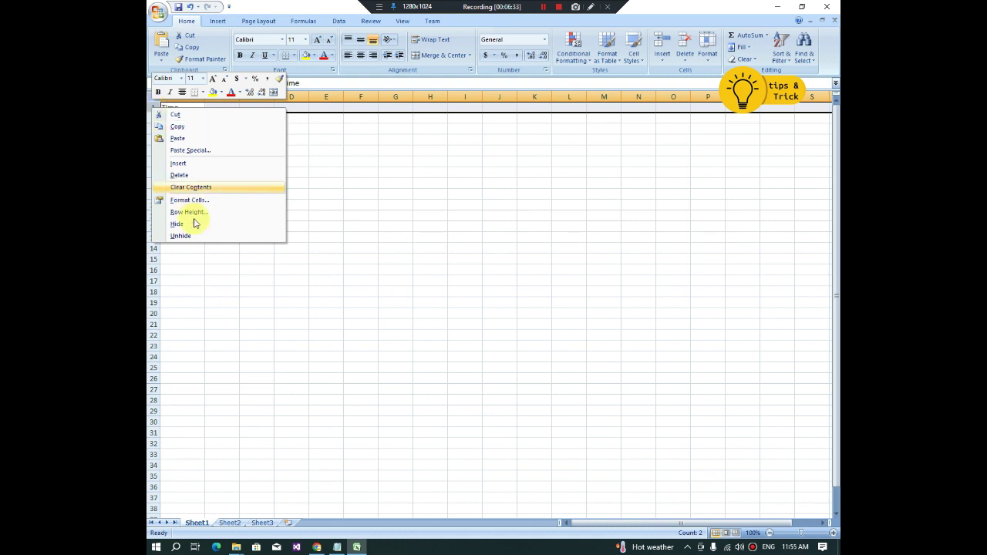
{"action": "left_click", "coordinate": [198, 200]}
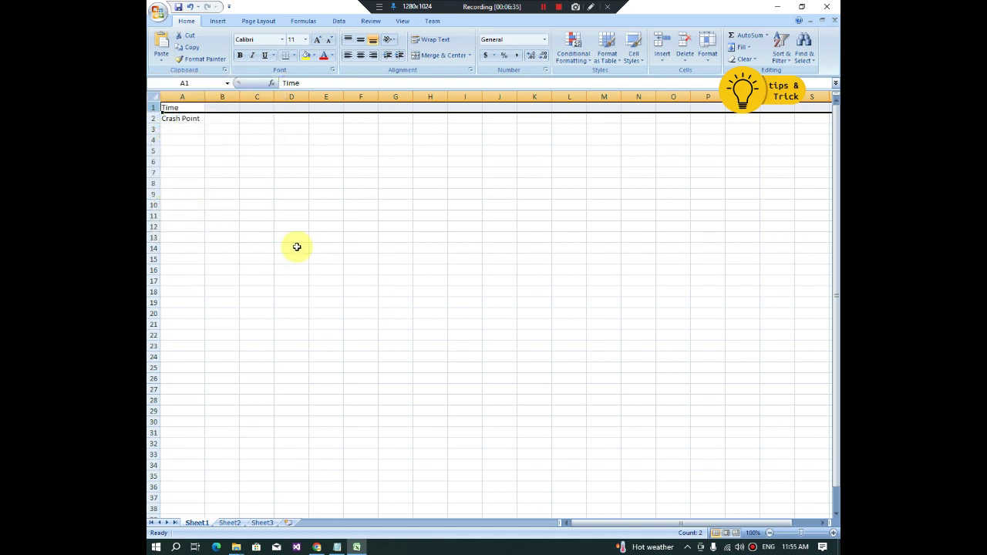
{"action": "left_click_drag", "start_coordinate": [257, 78], "coordinate": [421, 131]}
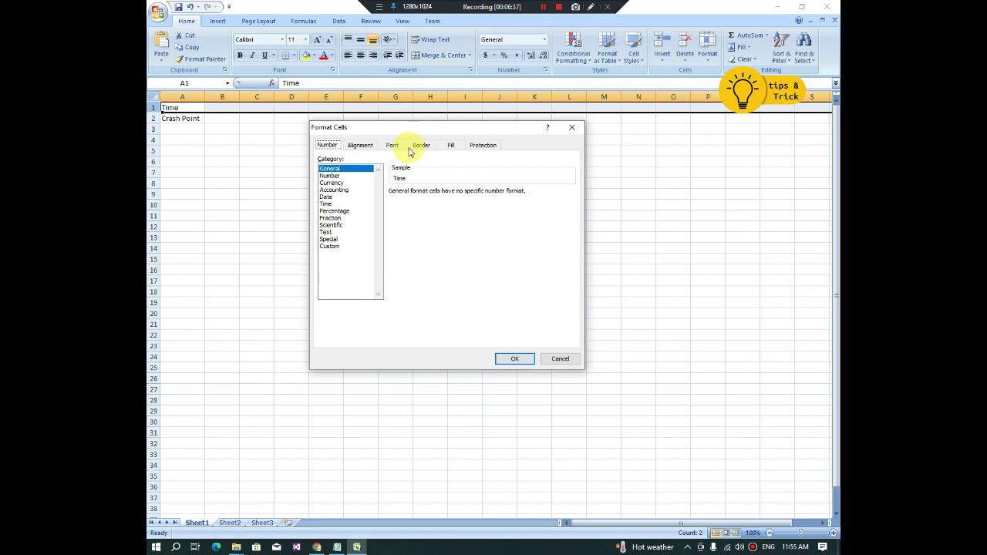
{"action": "left_click", "coordinate": [328, 246]}
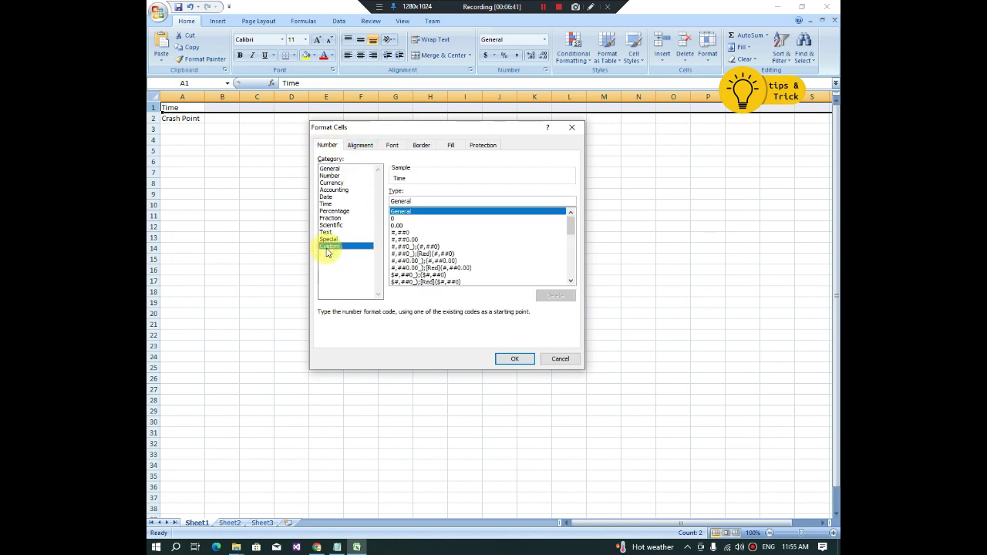
{"action": "left_click_drag", "start_coordinate": [574, 230], "coordinate": [573, 266]}
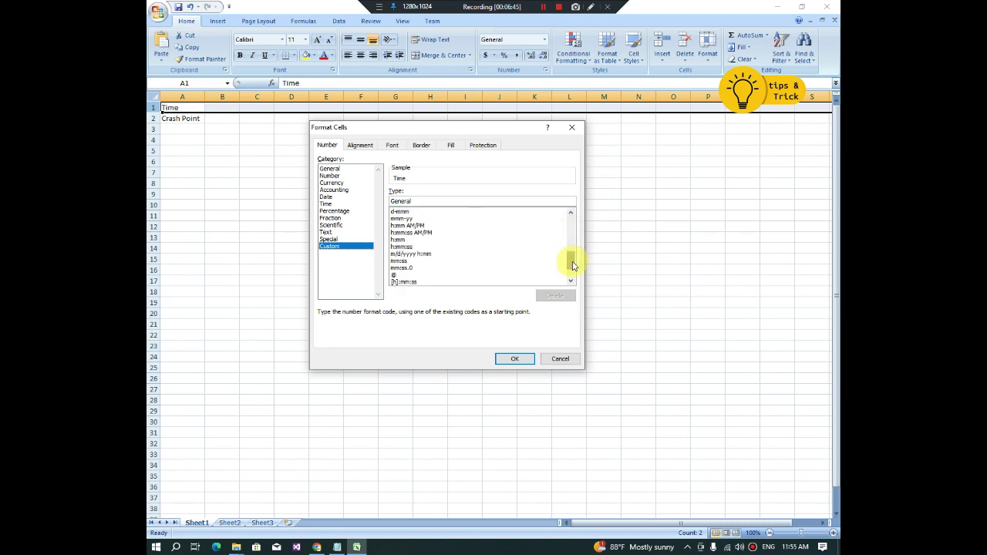
{"action": "left_click", "coordinate": [401, 247]}
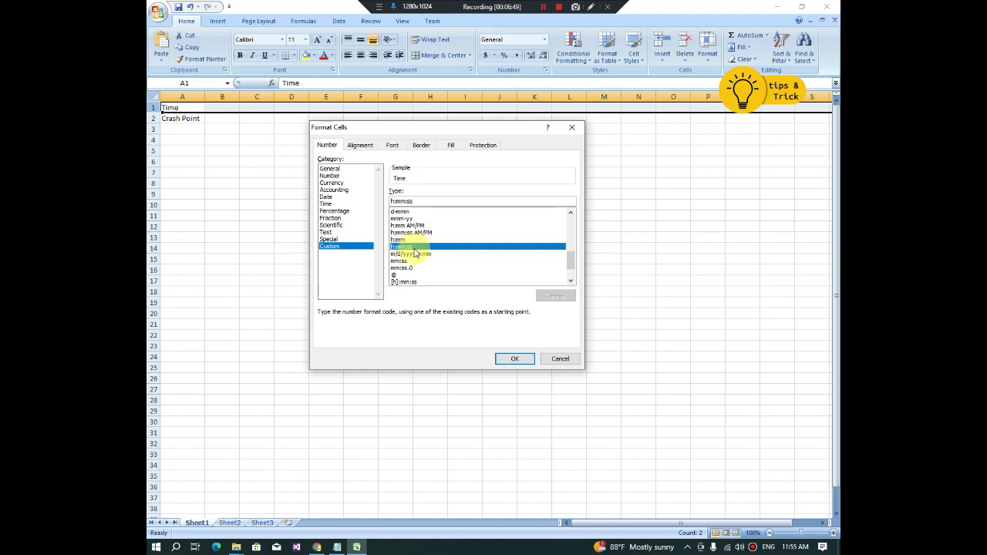
{"action": "left_click", "coordinate": [515, 359]}
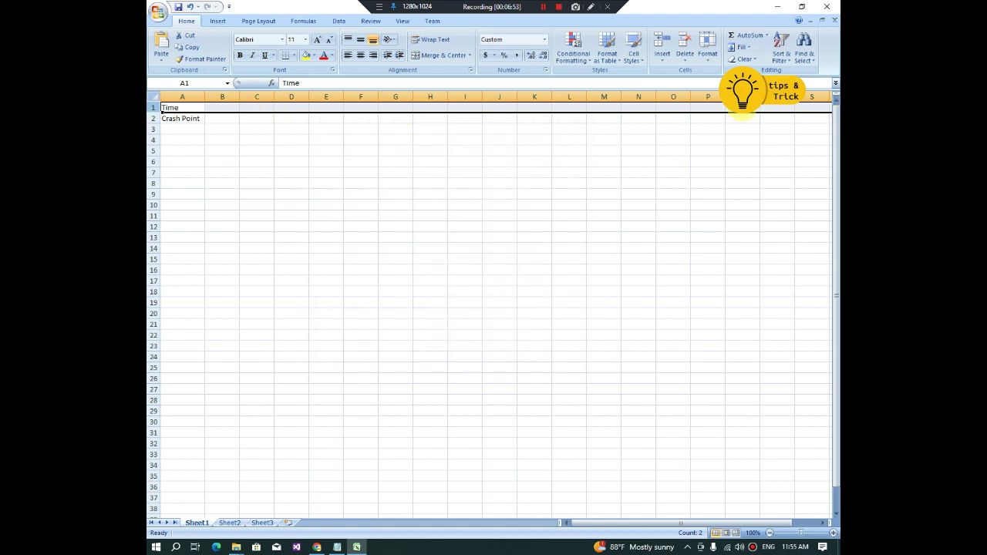
Format the whole of row 2 as Number with 2 decimal places and the red 1234.10 style for negative numbers
{"action": "left_click", "coordinate": [223, 121]}
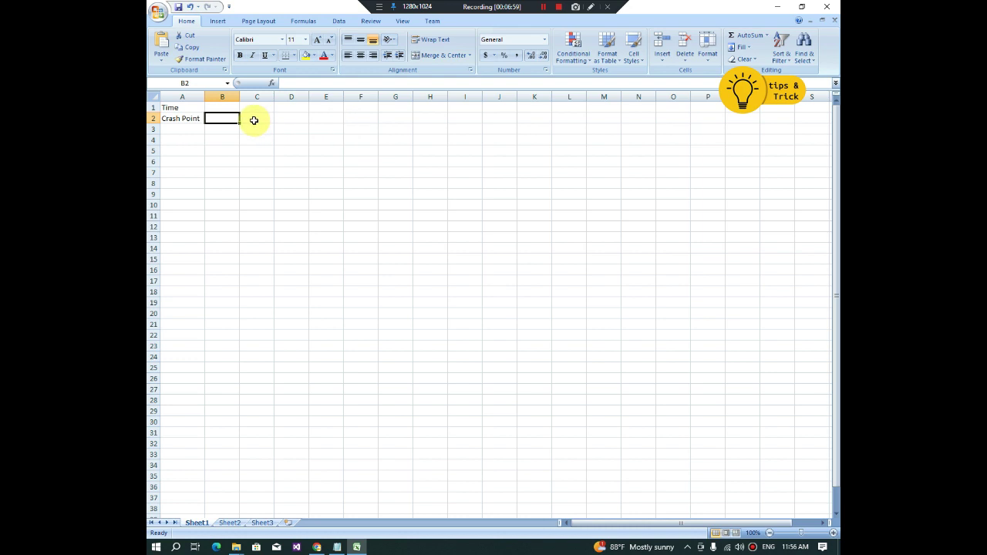
{"action": "left_click", "coordinate": [151, 117]}
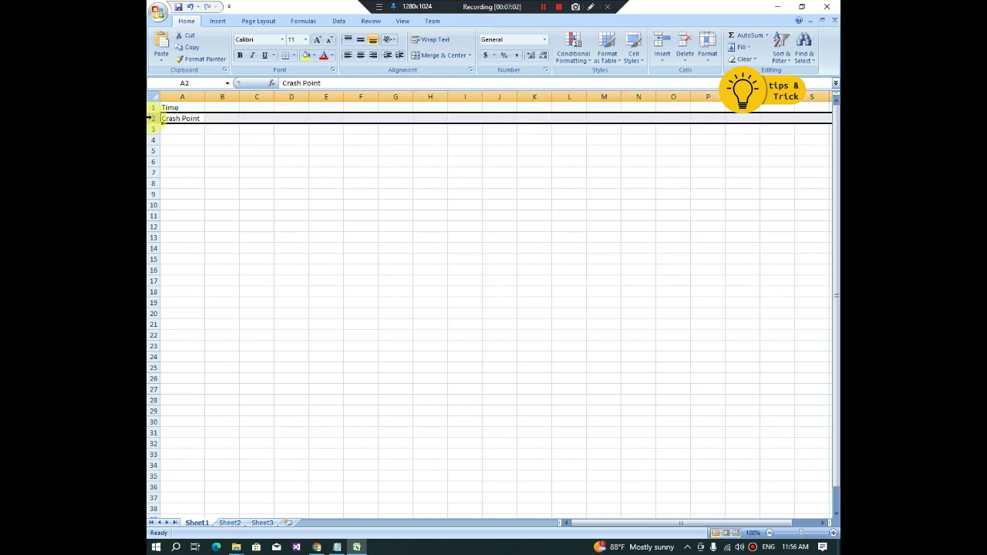
{"action": "right_click", "coordinate": [151, 118]}
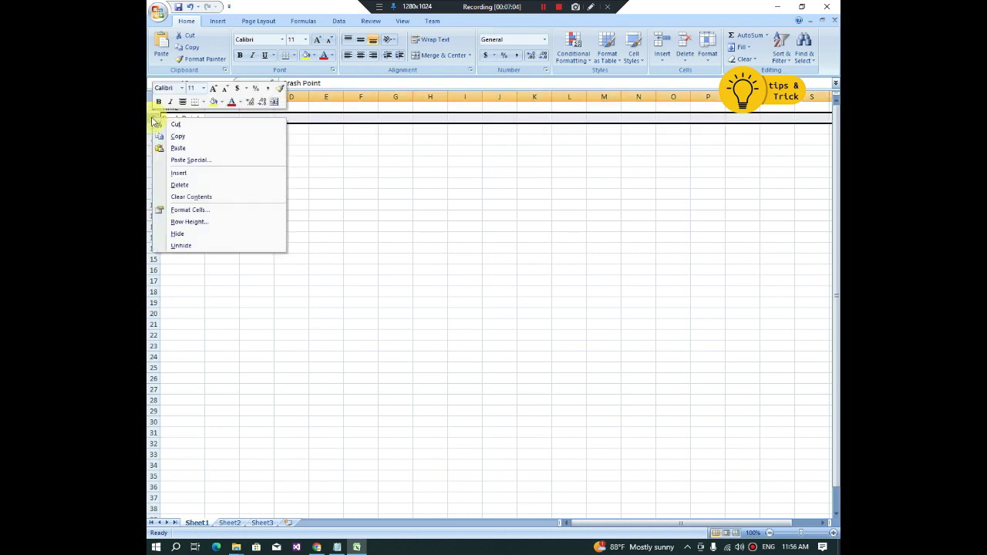
{"action": "left_click", "coordinate": [195, 211]}
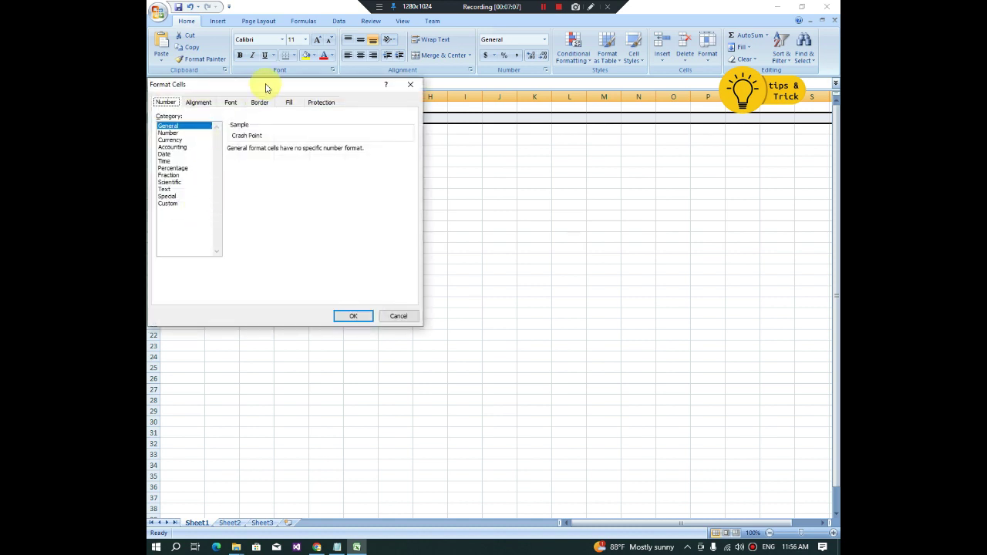
{"action": "left_click_drag", "start_coordinate": [266, 89], "coordinate": [430, 212]}
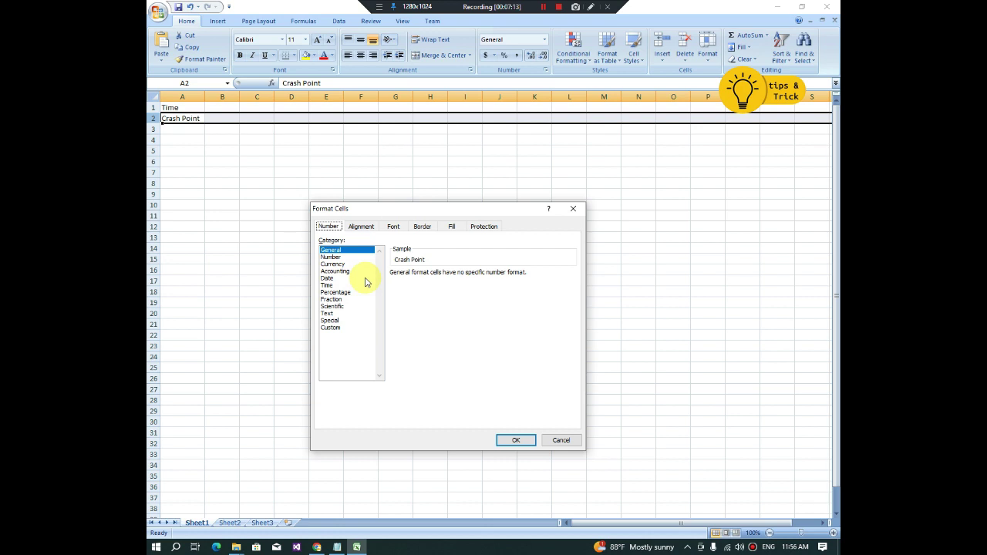
{"action": "left_click", "coordinate": [333, 257]}
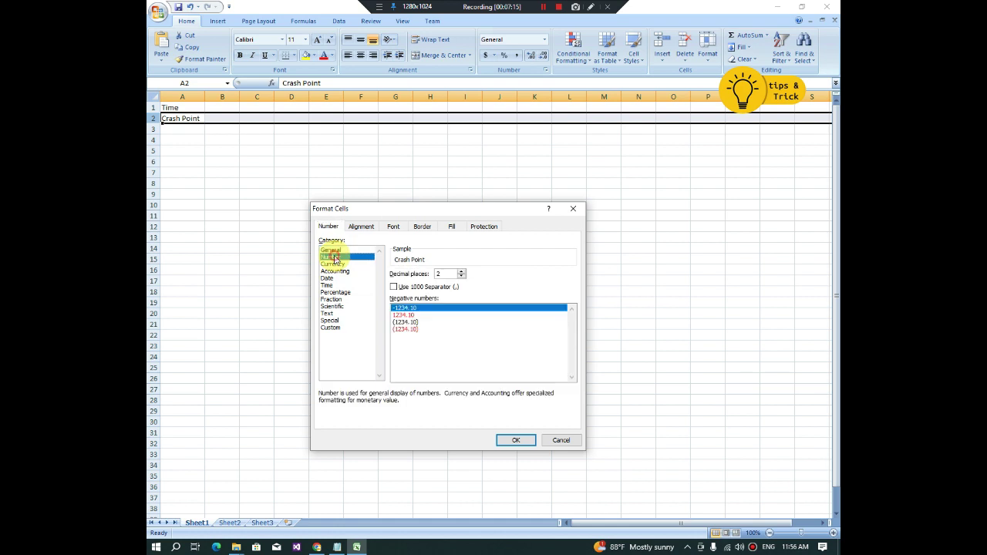
{"action": "left_click", "coordinate": [403, 315]}
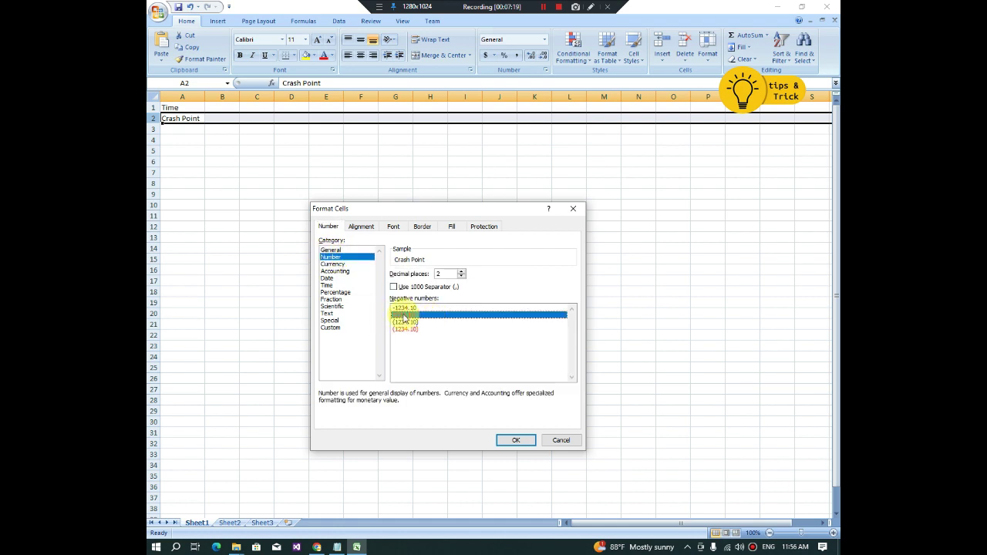
{"action": "left_click", "coordinate": [517, 441]}
{"action": "left_click", "coordinate": [299, 255]}
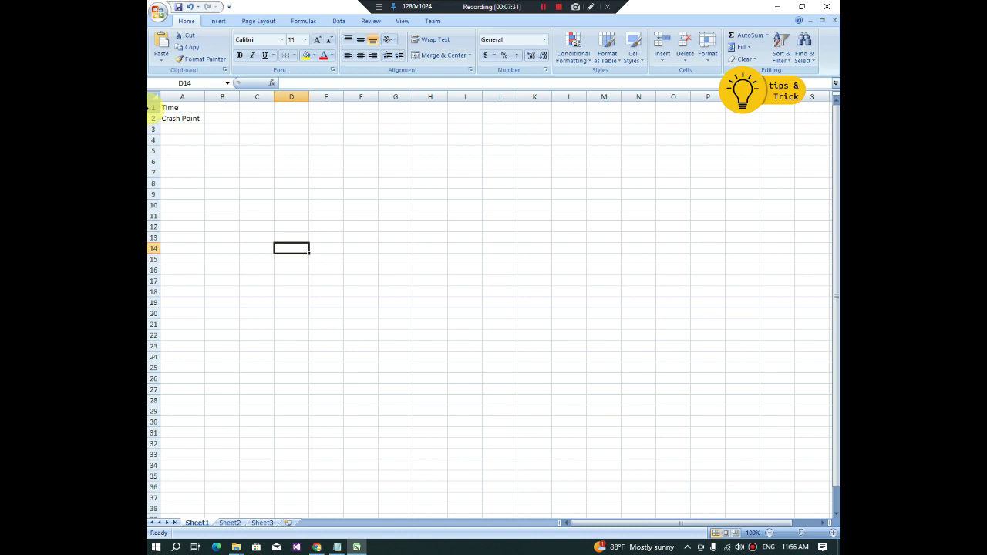
Apply all borders to the whole of rows 1 and 2
{"action": "left_click_drag", "start_coordinate": [152, 108], "coordinate": [150, 120]}
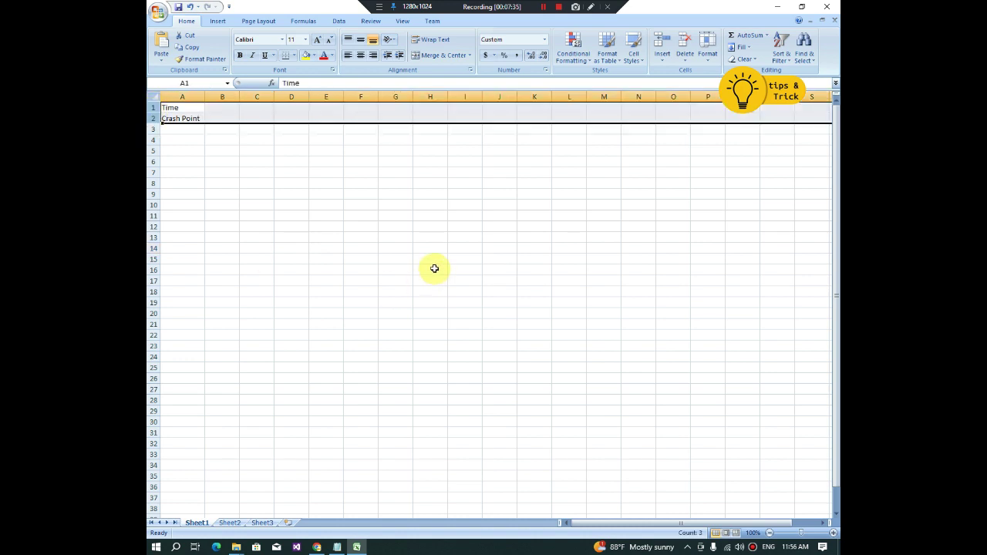
{"action": "left_click", "coordinate": [294, 57]}
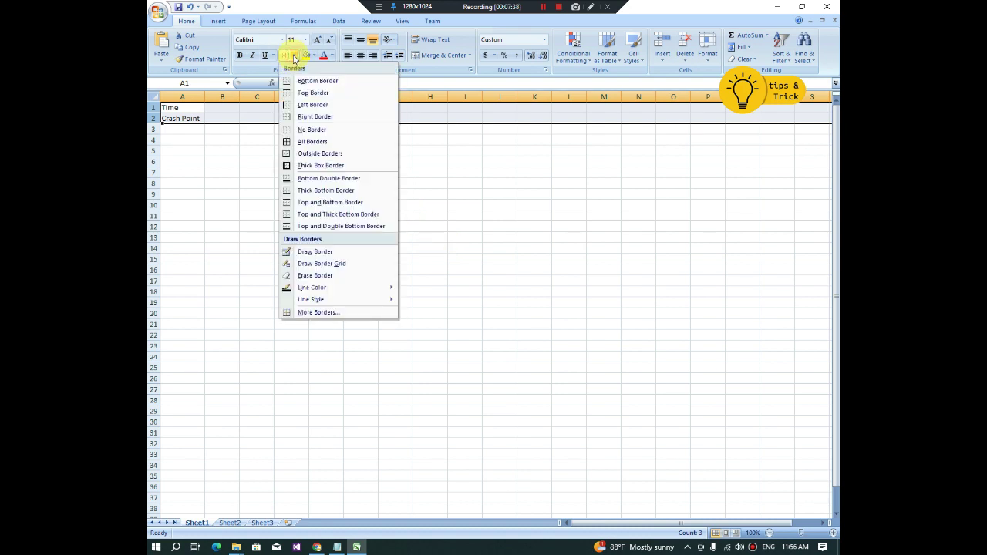
{"action": "left_click", "coordinate": [312, 142]}
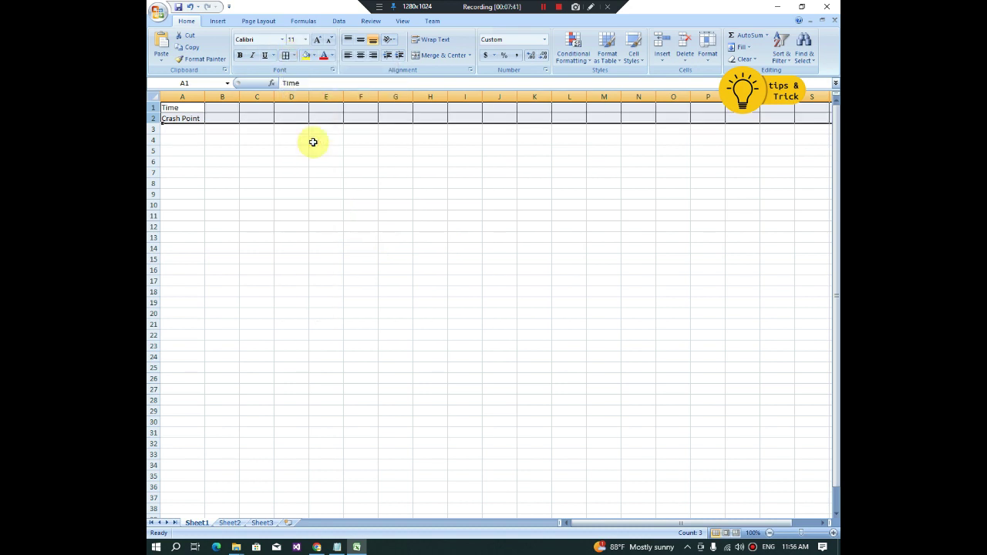
{"action": "left_click", "coordinate": [452, 203]}
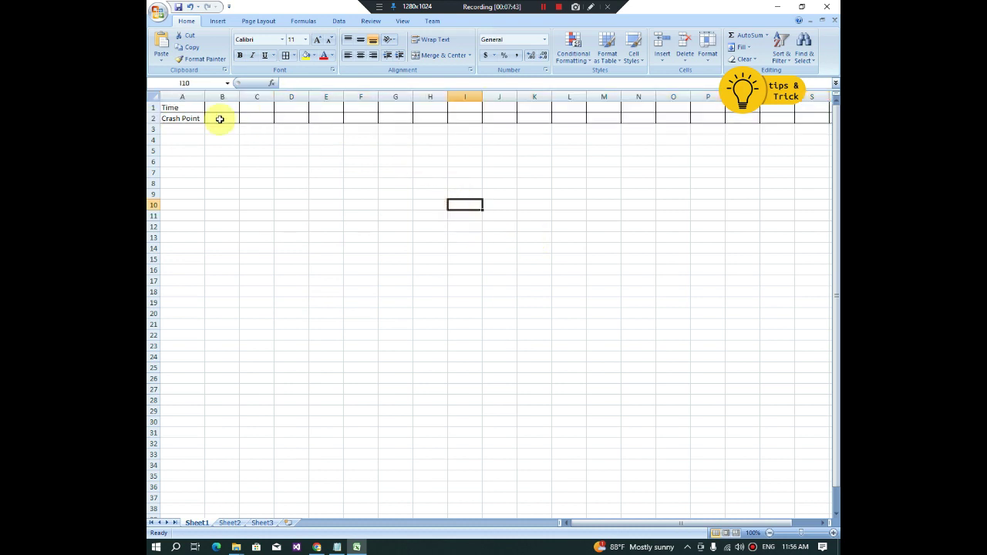
Set the font size of the whole of rows 1 and 2 to 20
{"action": "left_click_drag", "start_coordinate": [151, 106], "coordinate": [154, 118]}
{"action": "left_click", "coordinate": [305, 40]}
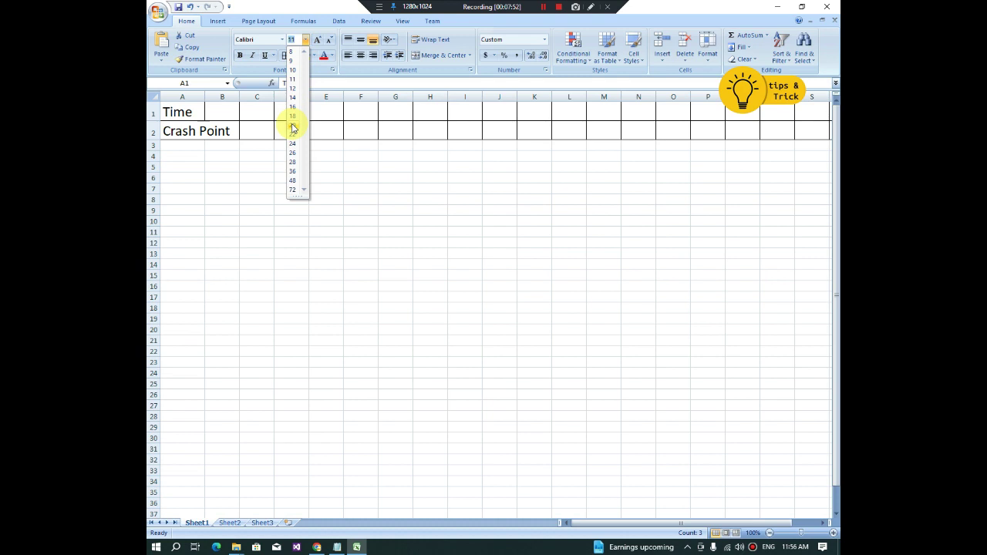
{"action": "left_click", "coordinate": [292, 126]}
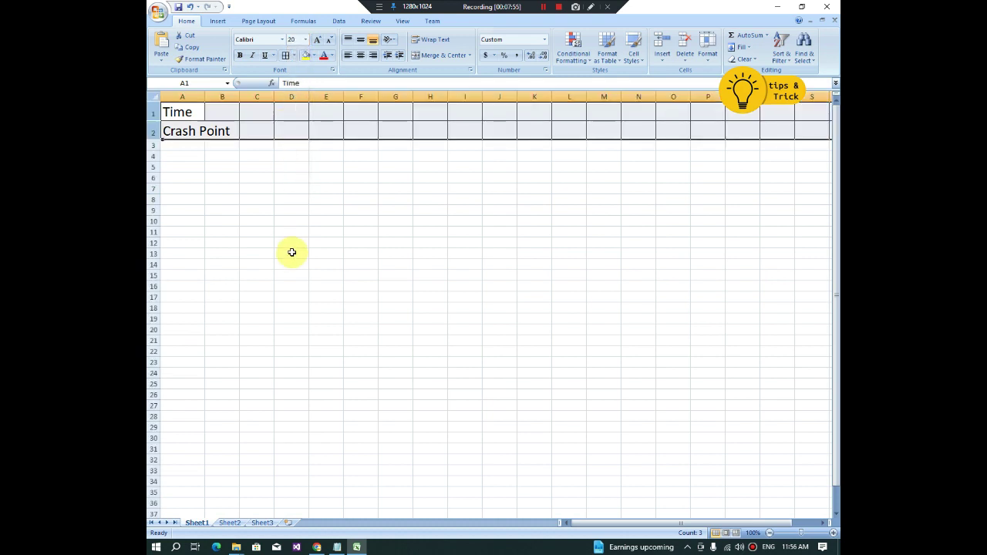
{"action": "left_click", "coordinate": [290, 231]}
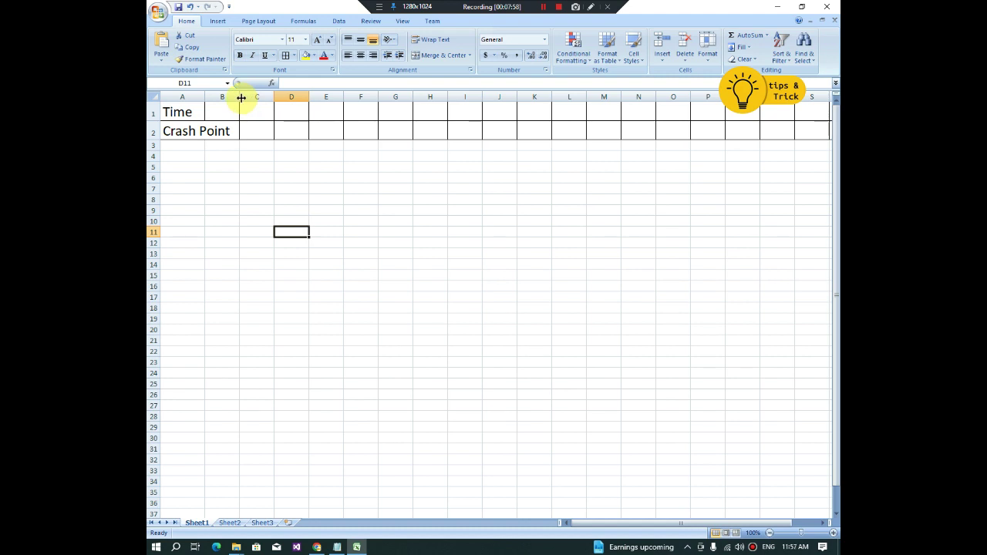
Widen column A to fit the Crash Point label, and set all columns of the sheet to one slightly widened, equal width
{"action": "left_click", "coordinate": [152, 112]}
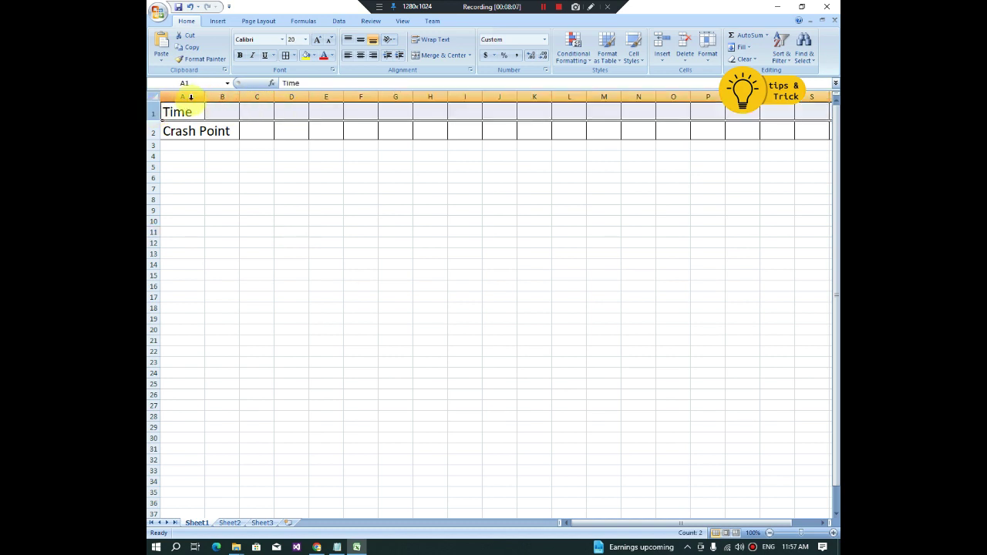
{"action": "left_click_drag", "start_coordinate": [204, 96], "coordinate": [233, 95]}
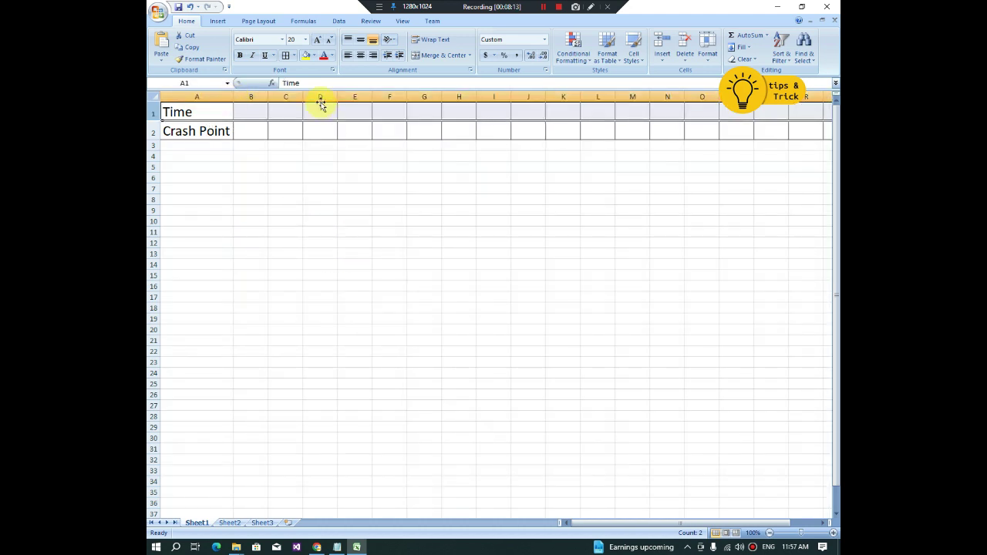
{"action": "left_click", "coordinate": [152, 98]}
{"action": "left_click_drag", "start_coordinate": [268, 94], "coordinate": [273, 94]}
{"action": "left_click", "coordinate": [273, 94]}
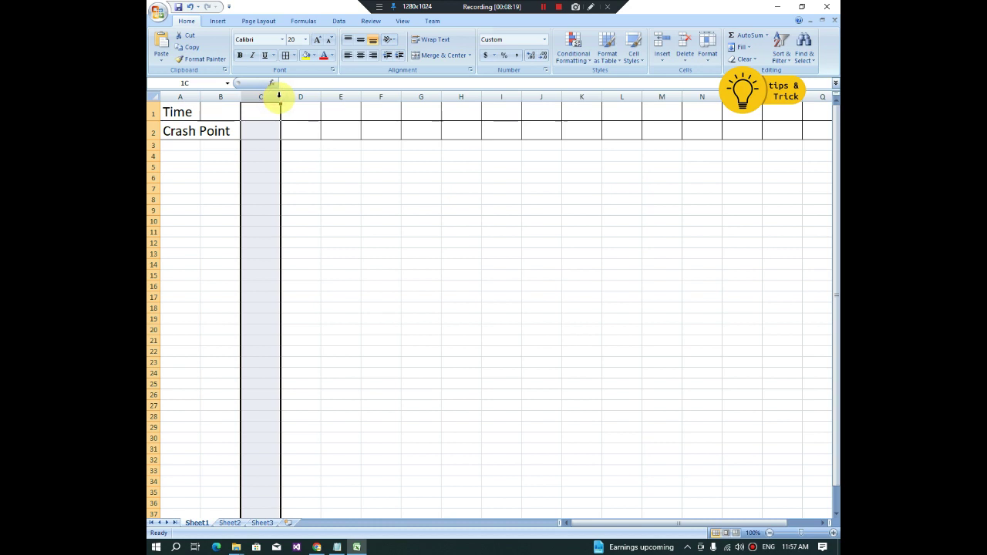
{"action": "left_click", "coordinate": [421, 231]}
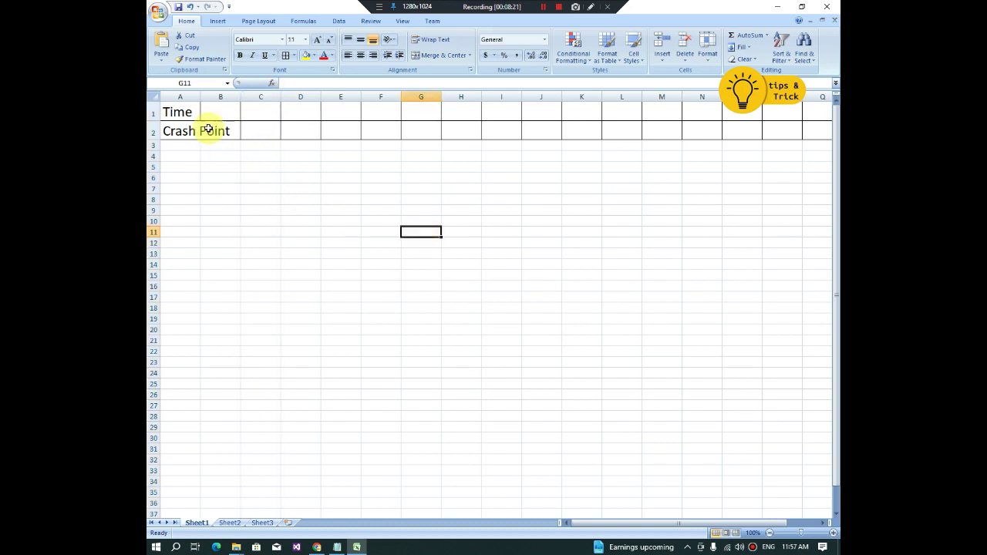
Widen all columns of the sheet further to a larger equal width
{"action": "left_click", "coordinate": [152, 98]}
{"action": "left_click_drag", "start_coordinate": [241, 98], "coordinate": [253, 95]}
{"action": "left_click", "coordinate": [251, 198]}
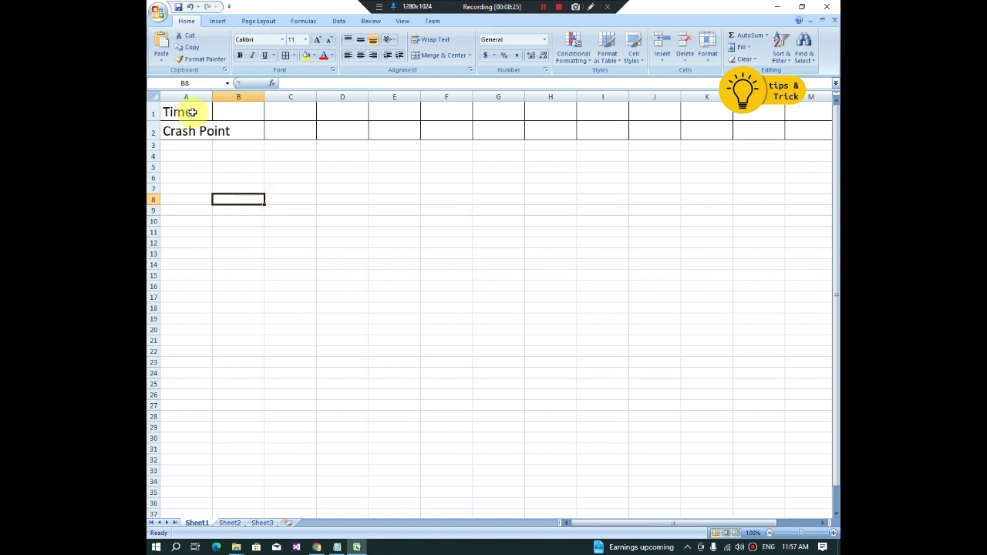
{"action": "left_click", "coordinate": [366, 165]}
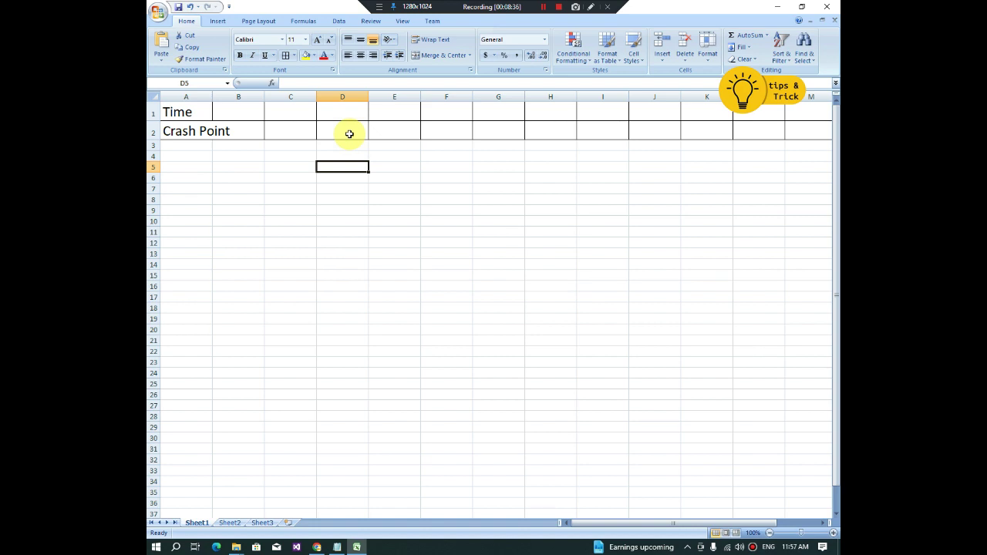
Fill the whole of row 1 with standard yellow and the whole of row 2 with standard green
{"action": "left_click", "coordinate": [152, 111]}
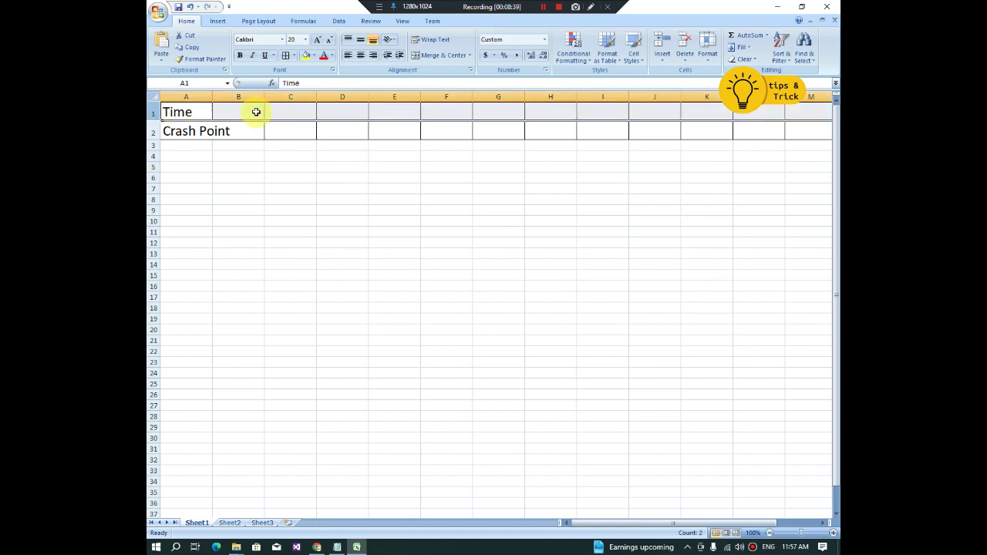
{"action": "left_click", "coordinate": [315, 57]}
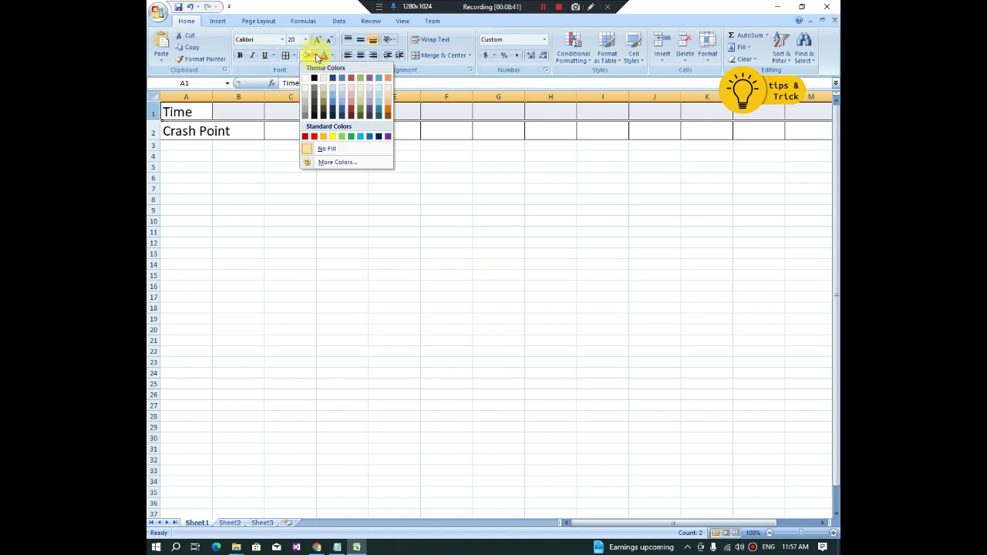
{"action": "left_click", "coordinate": [332, 137]}
{"action": "left_click", "coordinate": [152, 132]}
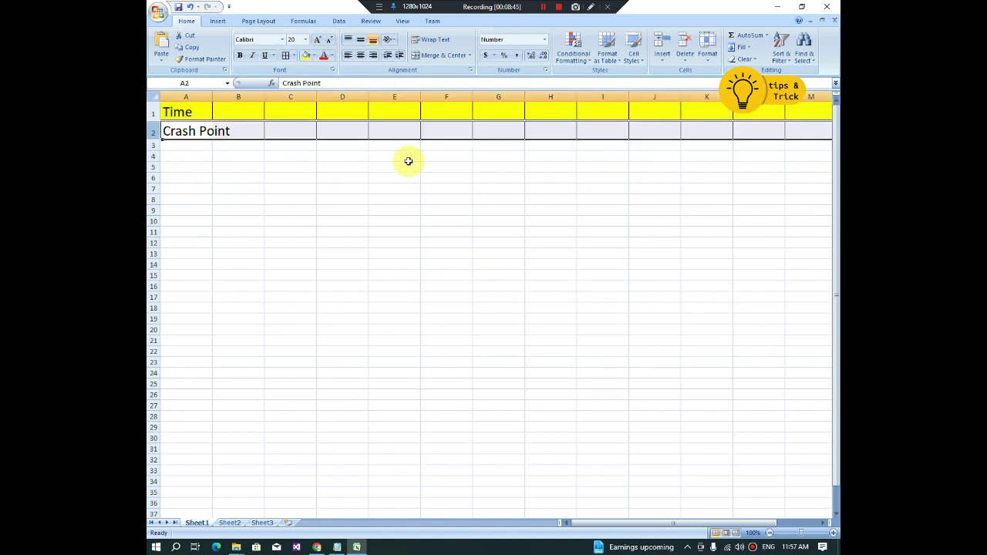
{"action": "left_click", "coordinate": [312, 57]}
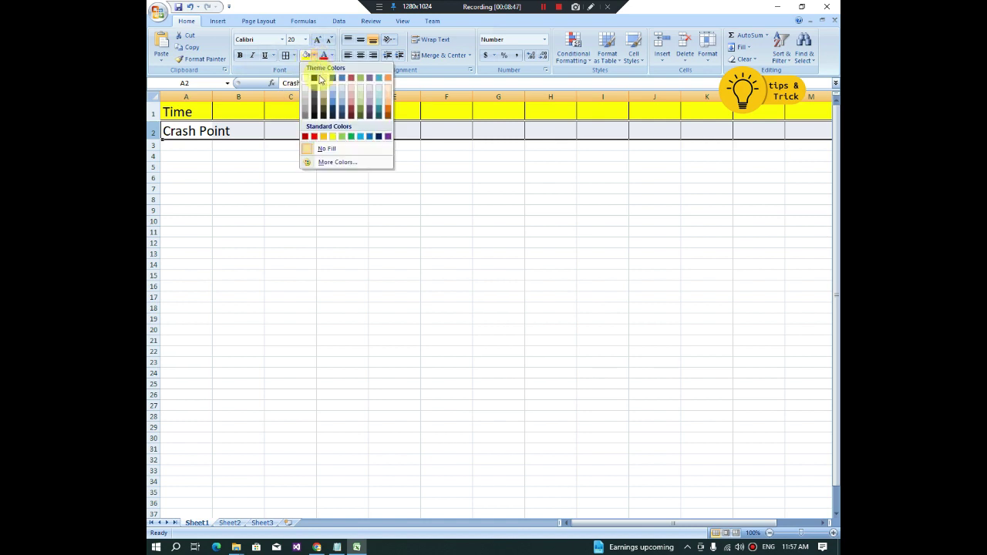
{"action": "left_click", "coordinate": [351, 137]}
{"action": "left_click", "coordinate": [396, 254]}
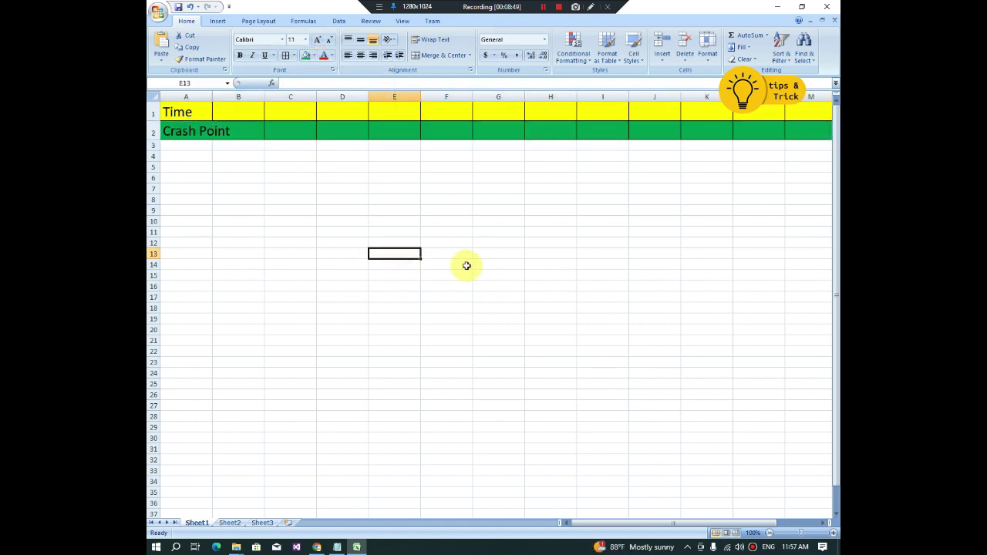
Restore the spreadsheet to a smaller window over the Crash game page, and check the formula in cell B1
{"action": "left_click", "coordinate": [801, 6]}
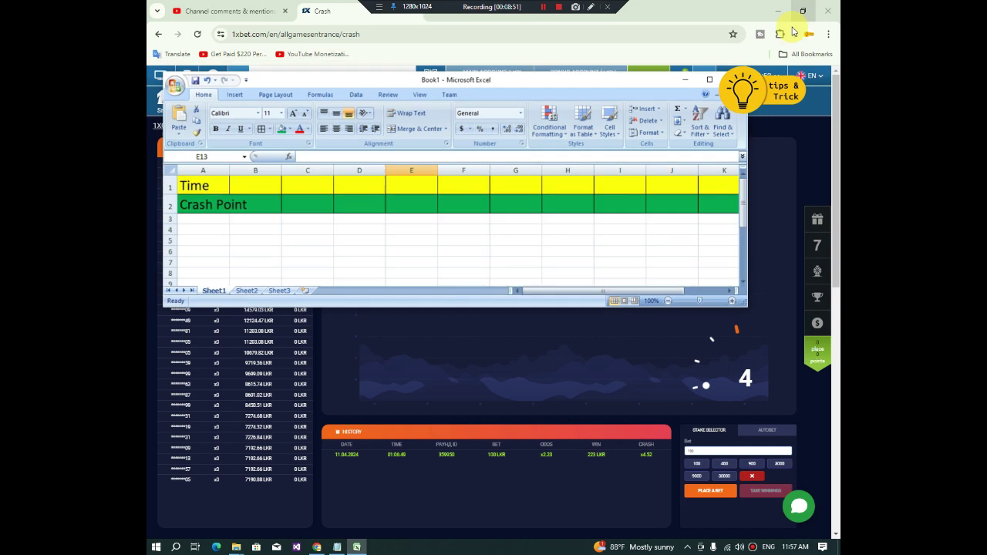
{"action": "left_click", "coordinate": [263, 189]}
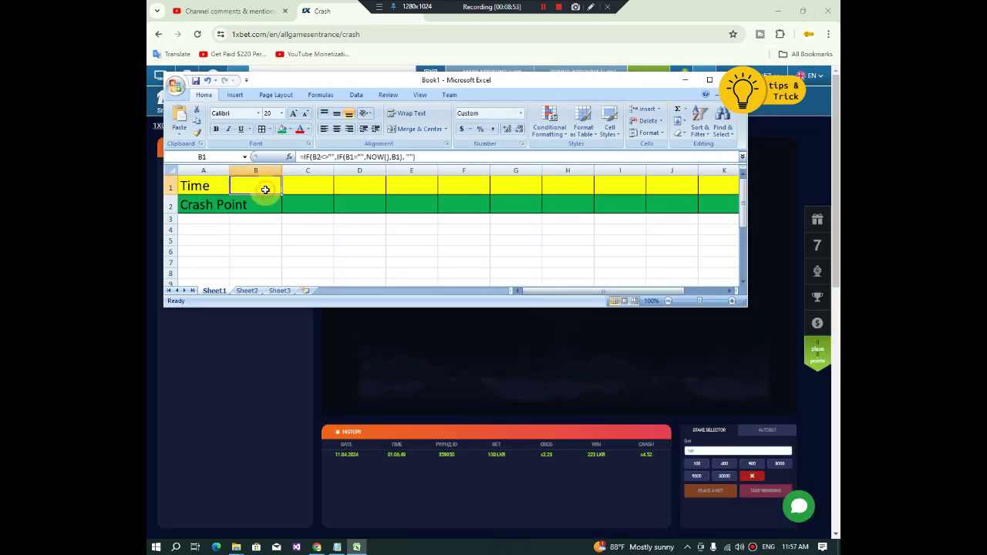
{"action": "left_click", "coordinate": [209, 186]}
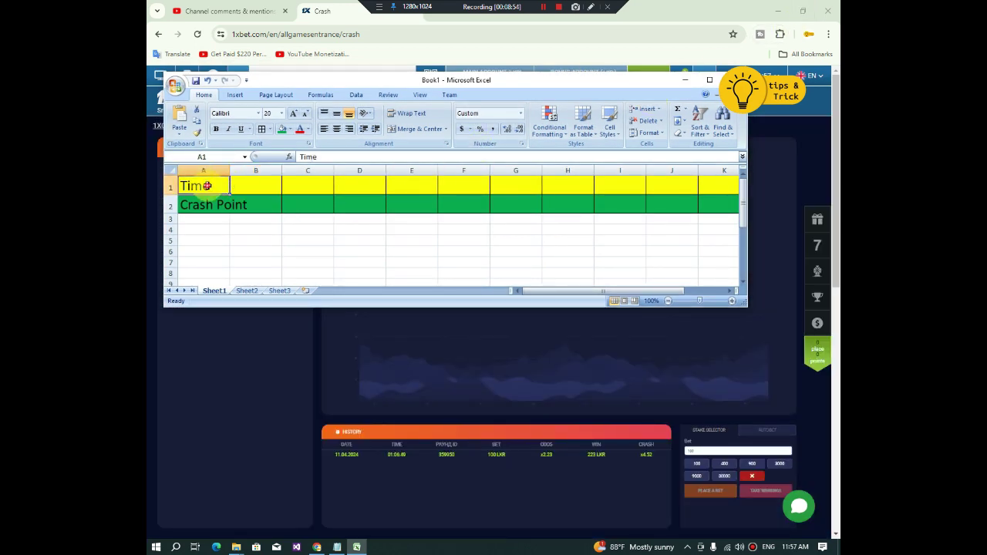
{"action": "left_click", "coordinate": [251, 187]}
{"action": "left_click", "coordinate": [293, 187]}
{"action": "left_click", "coordinate": [343, 187]}
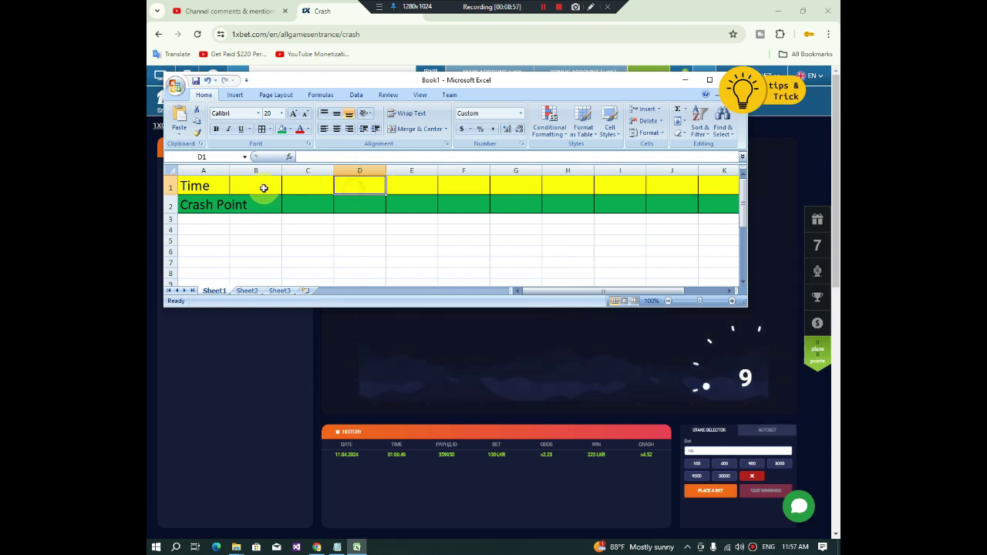
{"action": "left_click", "coordinate": [262, 186]}
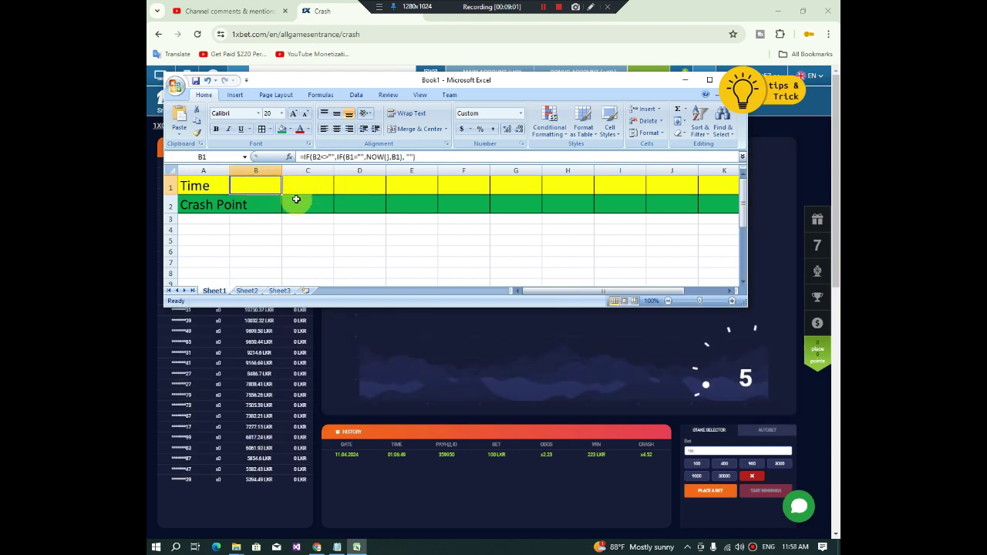
{"action": "left_click", "coordinate": [382, 241]}
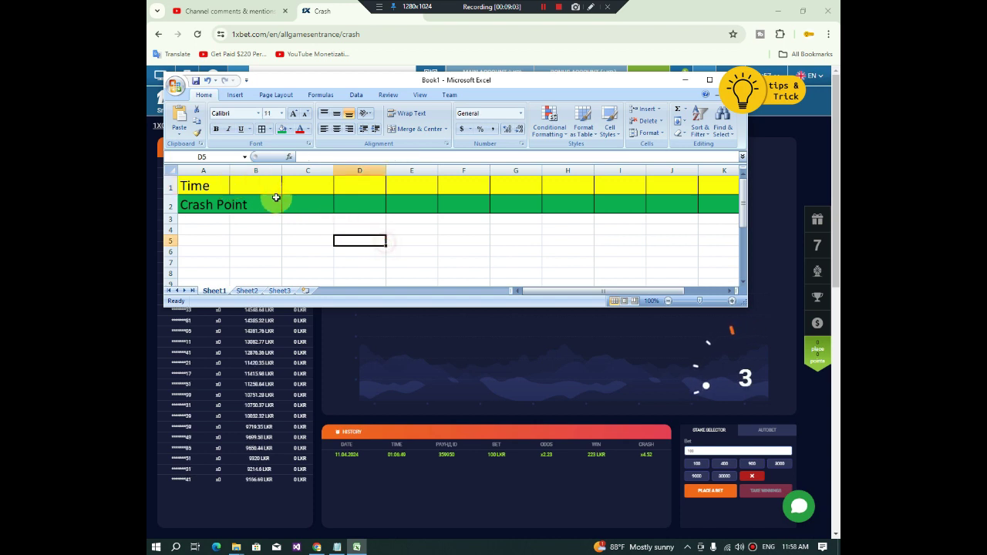
Widen column A so the Crash Point label fits inside it
{"action": "left_click", "coordinate": [227, 186]}
{"action": "left_click_drag", "start_coordinate": [229, 170], "coordinate": [282, 171]}
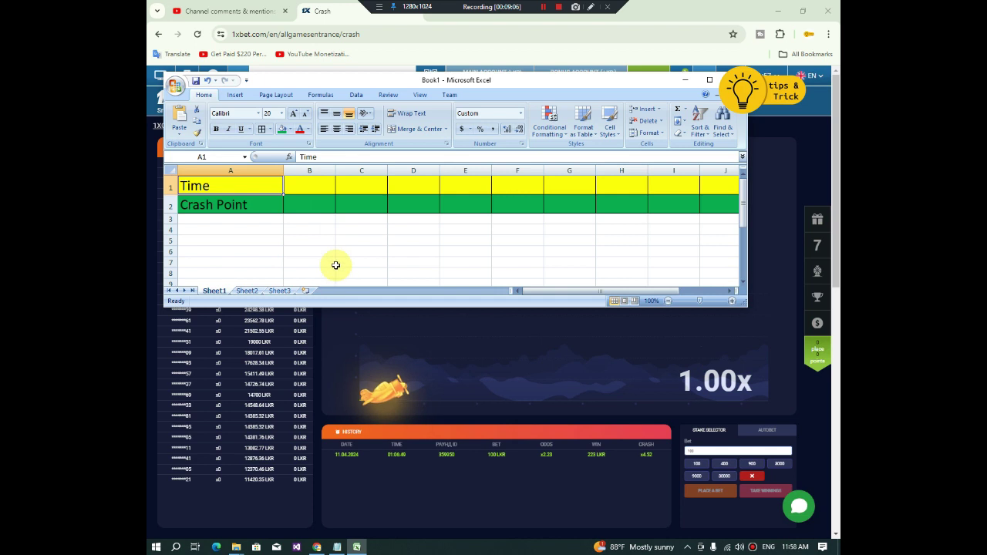
{"action": "left_click", "coordinate": [313, 185]}
{"action": "left_click", "coordinate": [310, 201]}
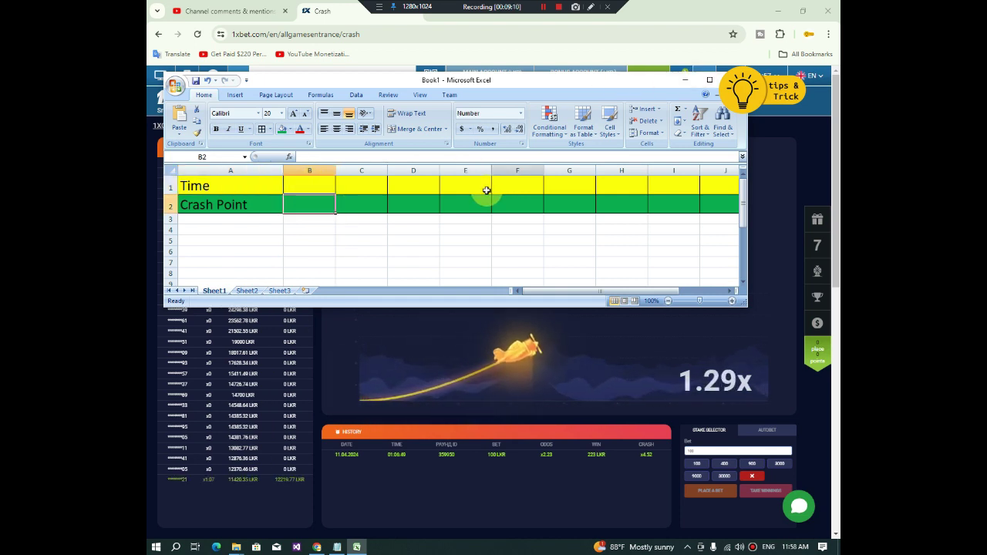
Move the spreadsheet window up clear of the game display, and enter the crash point 1.65 in cell B2
{"action": "left_click", "coordinate": [313, 185]}
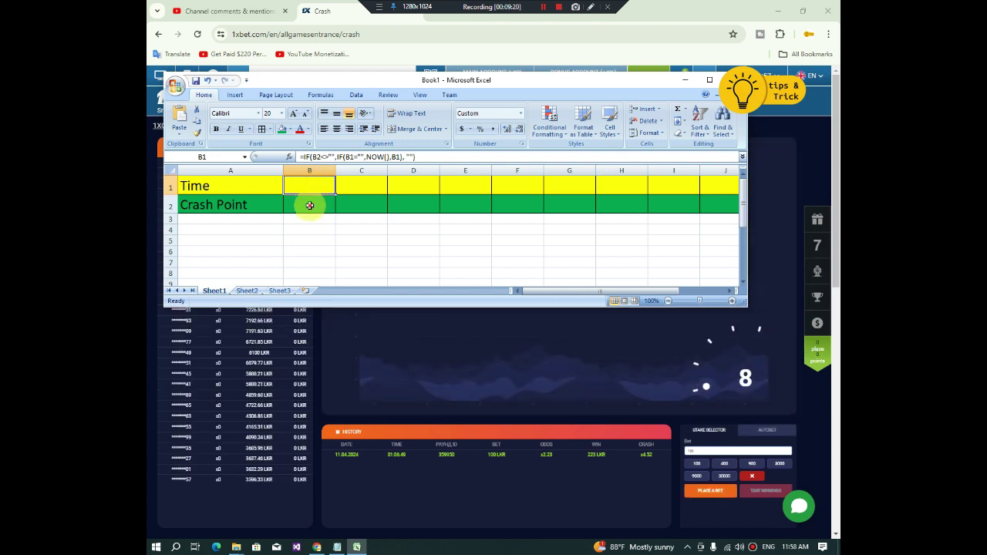
{"action": "left_click", "coordinate": [309, 205]}
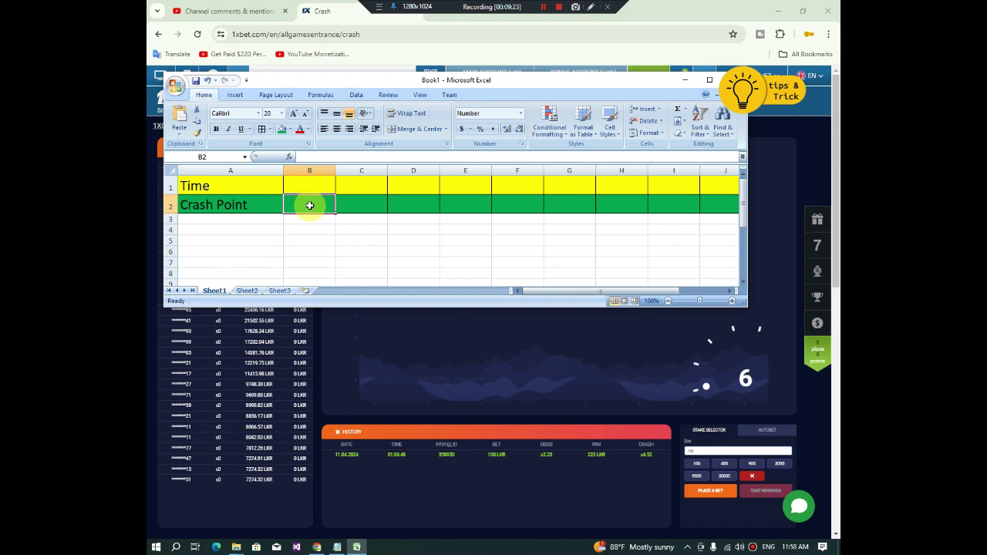
{"action": "left_click_drag", "start_coordinate": [542, 83], "coordinate": [573, 52]}
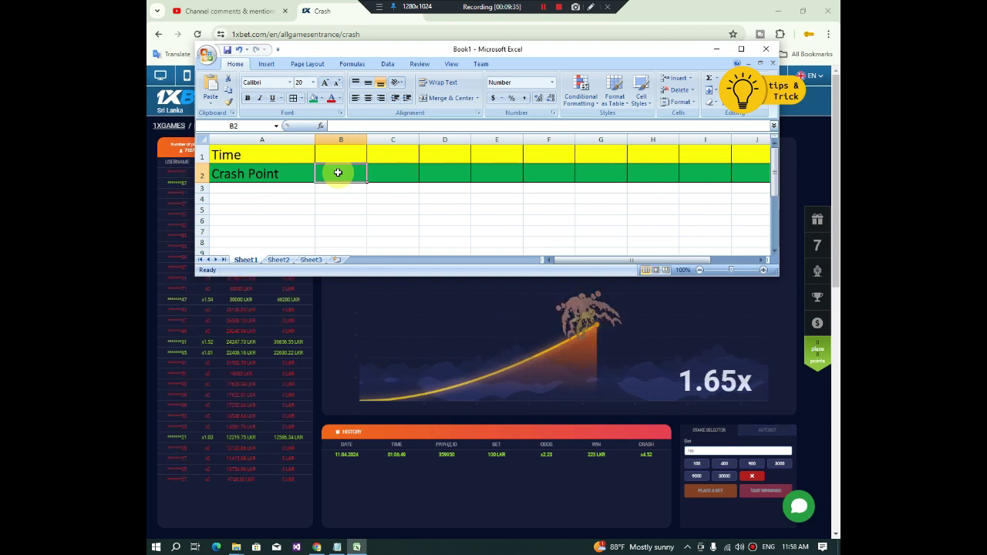
{"action": "type", "text": "1.65"}
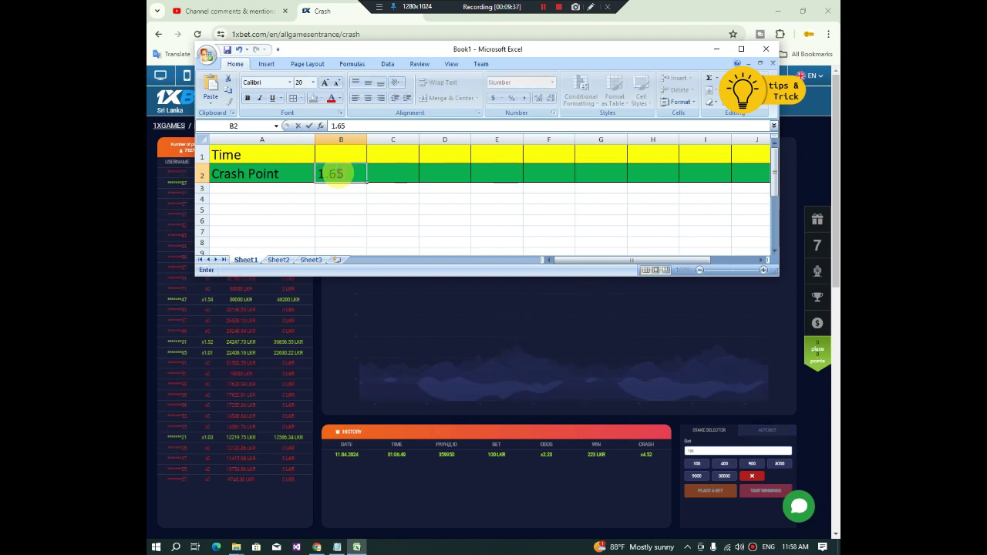
{"action": "key", "text": "Return"}
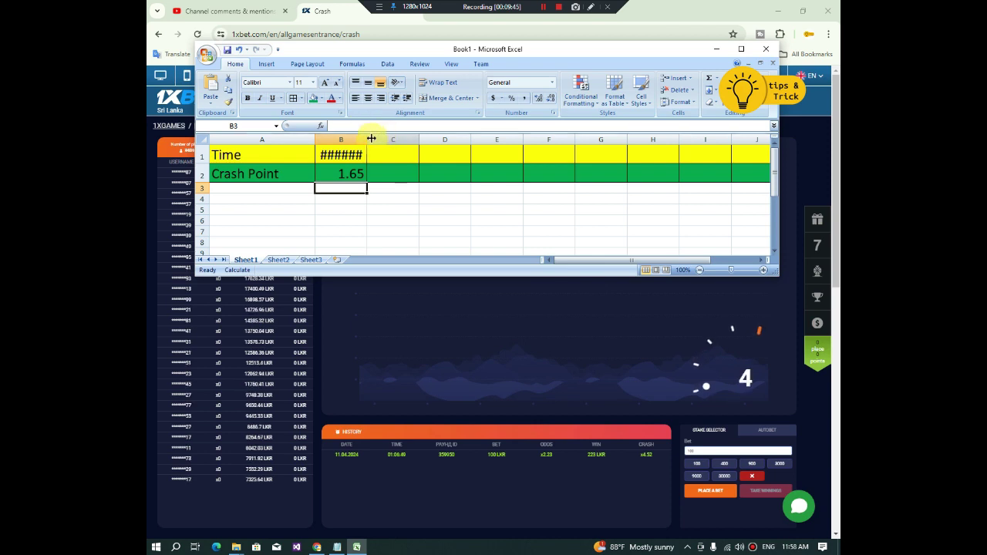
Set all columns of the sheet to one equal width that fits the time in B1 and the labels in column A
{"action": "left_click", "coordinate": [202, 138]}
{"action": "left_click_drag", "start_coordinate": [368, 140], "coordinate": [386, 139]}
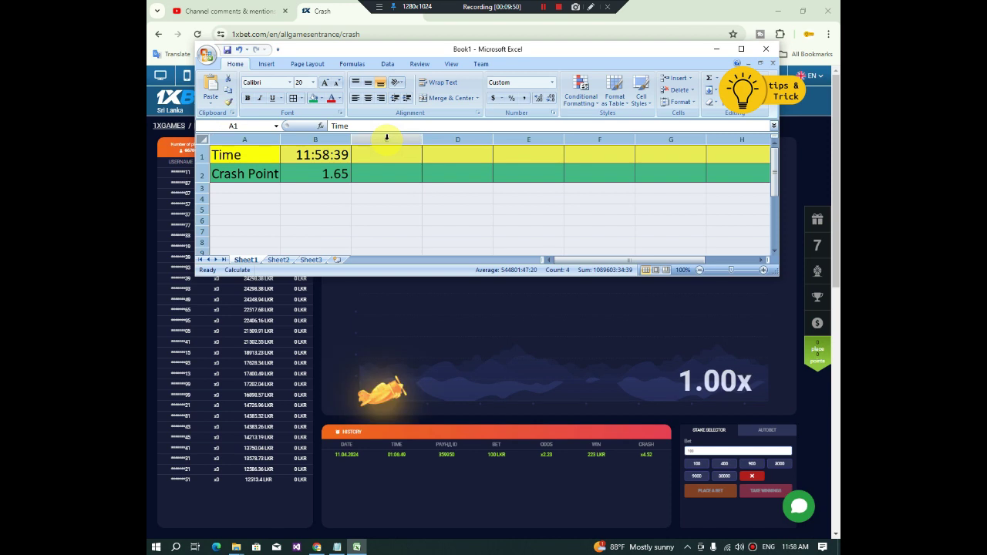
{"action": "left_click", "coordinate": [399, 229]}
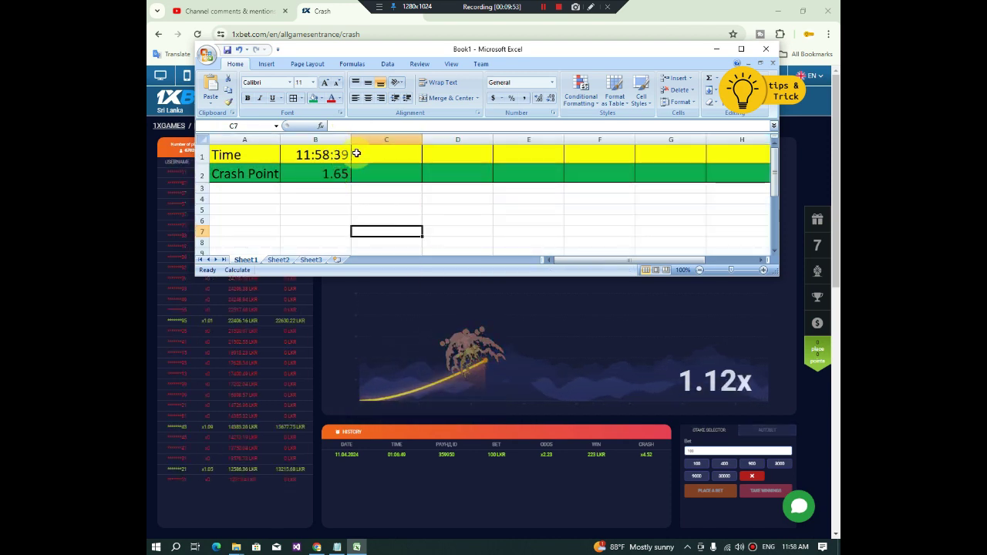
Enter the crash points 1.12 in cell C2 and 10.60 in cell D2
{"action": "left_click", "coordinate": [379, 173]}
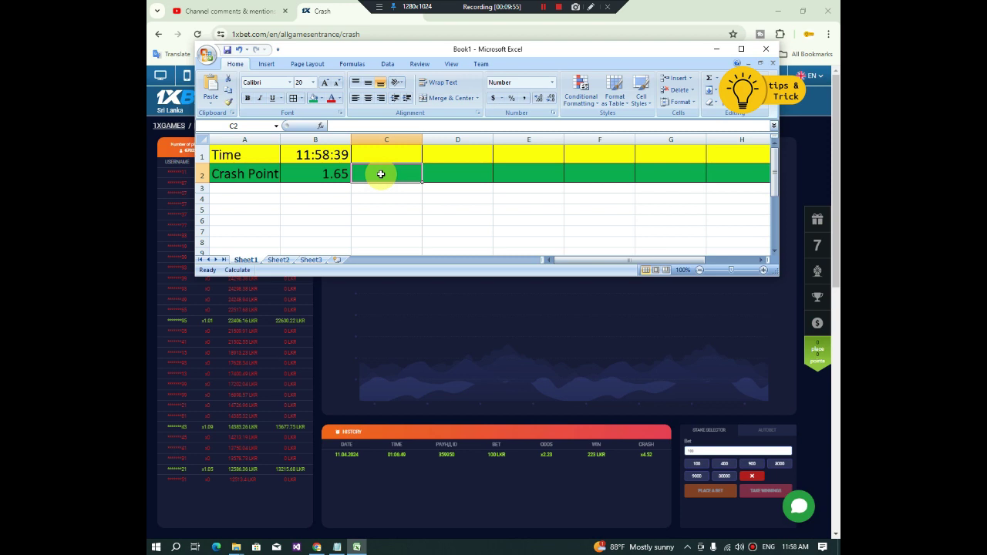
{"action": "type", "text": "1."}
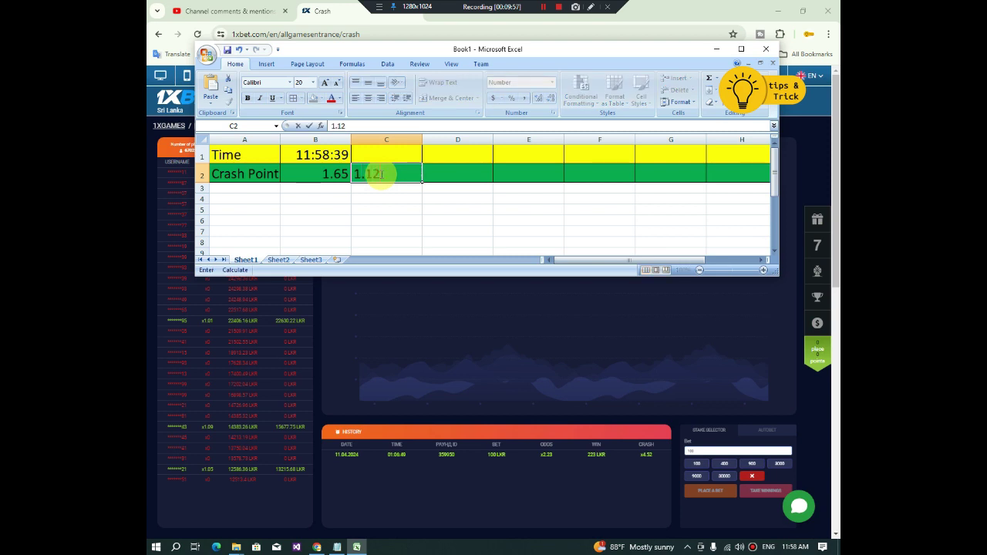
{"action": "type", "text": "12"}
{"action": "key", "text": "Tab"}
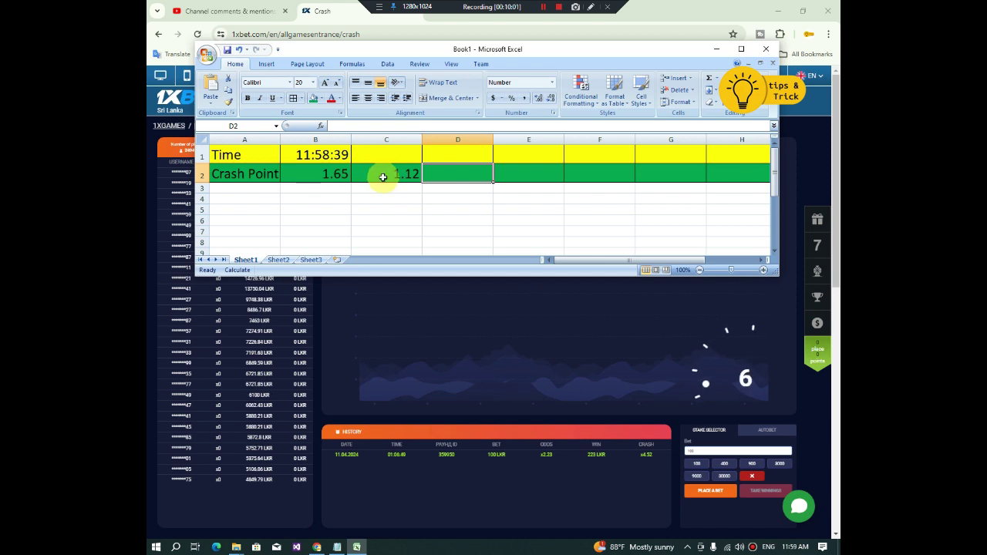
{"action": "left_click", "coordinate": [389, 155]}
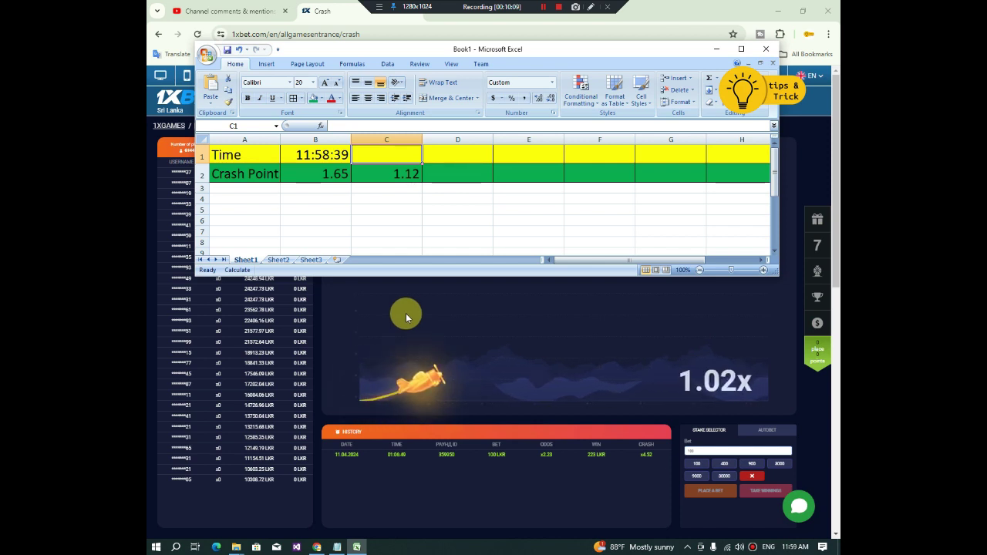
{"action": "left_click", "coordinate": [470, 178]}
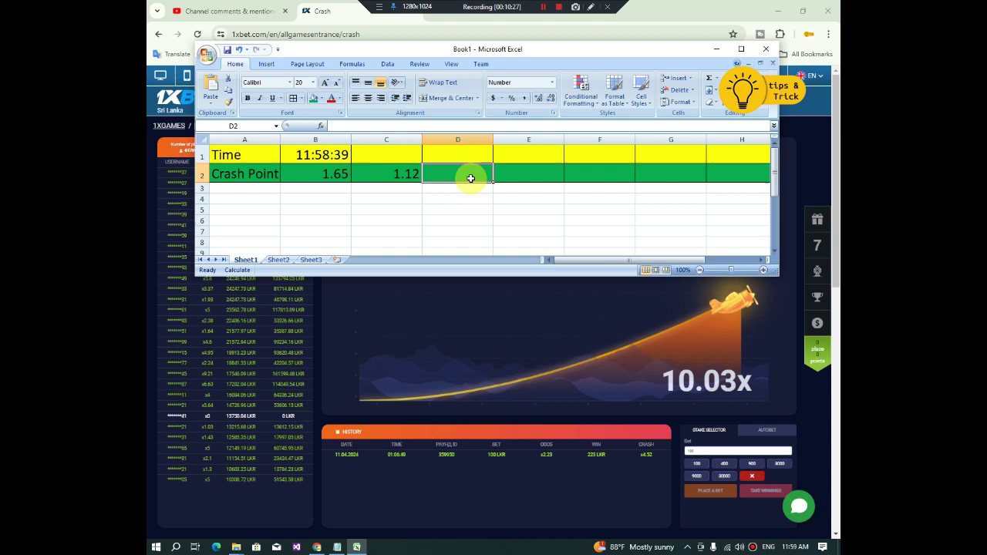
{"action": "type", "text": "10."}
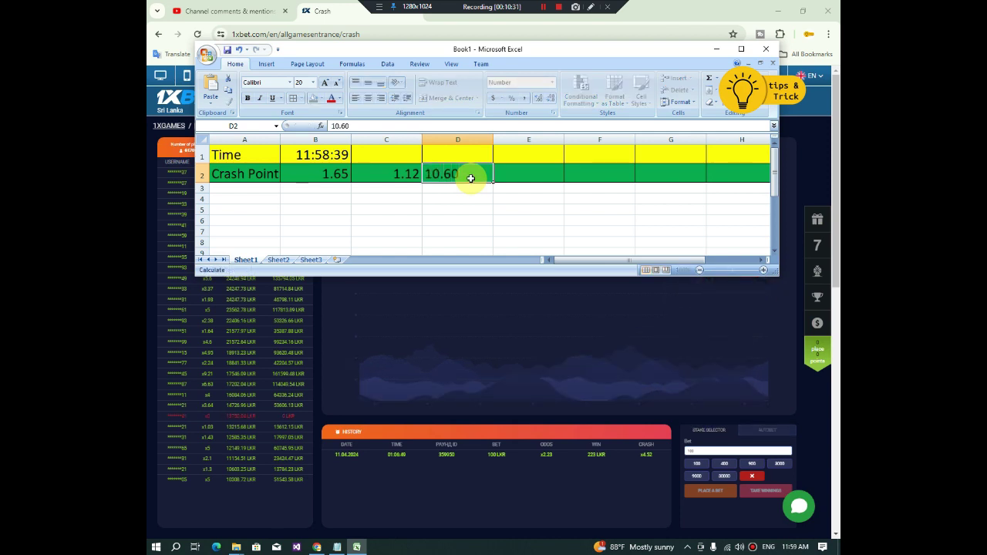
{"action": "type", "text": "60"}
{"action": "key", "text": "Tab"}
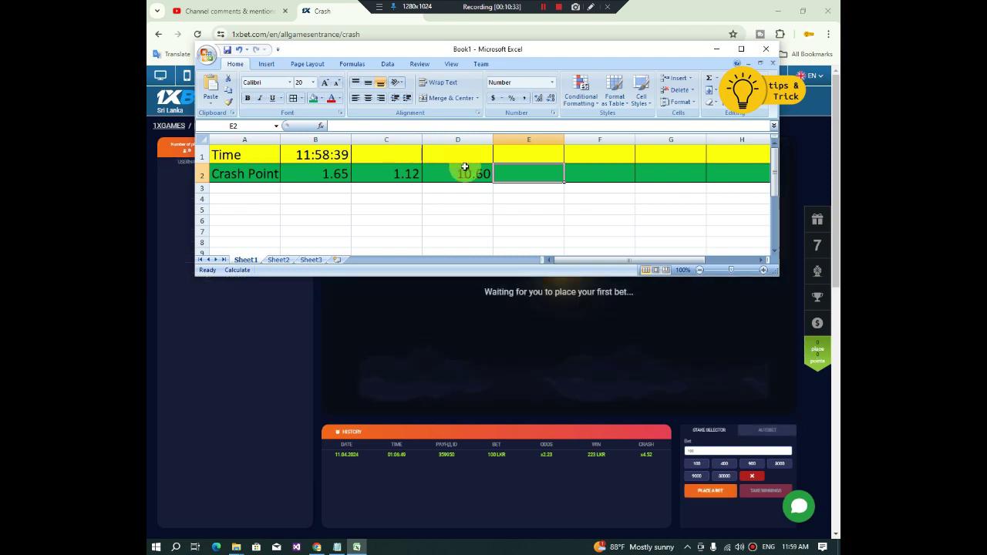
Clear the crash points from cells C2 and D2
{"action": "left_click_drag", "start_coordinate": [401, 176], "coordinate": [467, 179]}
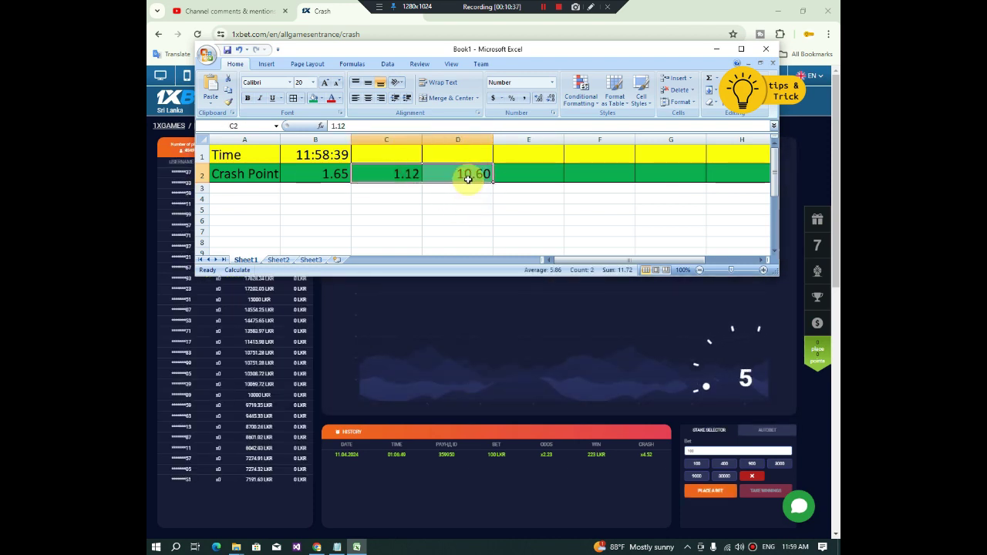
{"action": "left_click", "coordinate": [396, 208]}
Examine the timestamp formula in cell B1, cancelling any accidental edit to it
{"action": "left_click", "coordinate": [324, 157]}
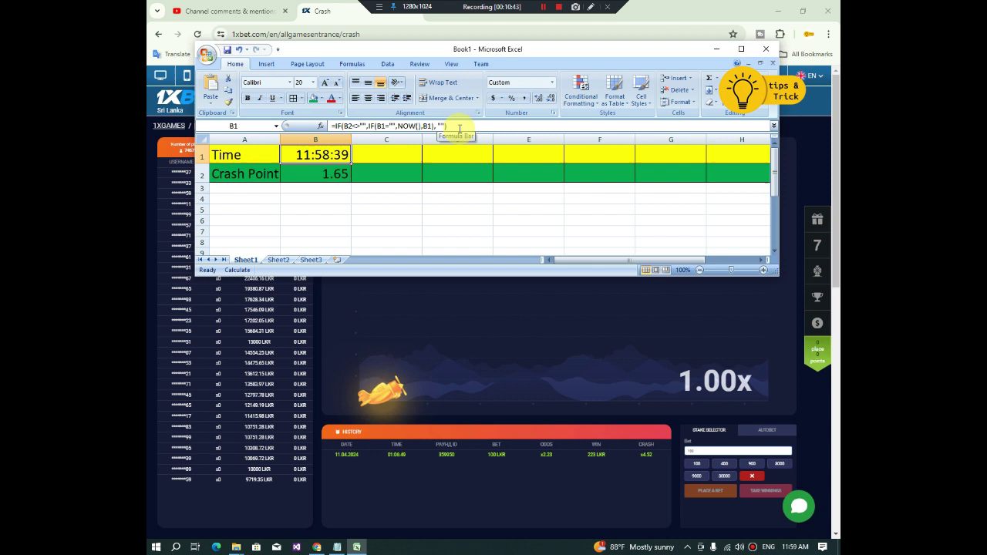
{"action": "left_click", "coordinate": [386, 128]}
{"action": "left_click_drag", "start_coordinate": [333, 126], "coordinate": [446, 125]}
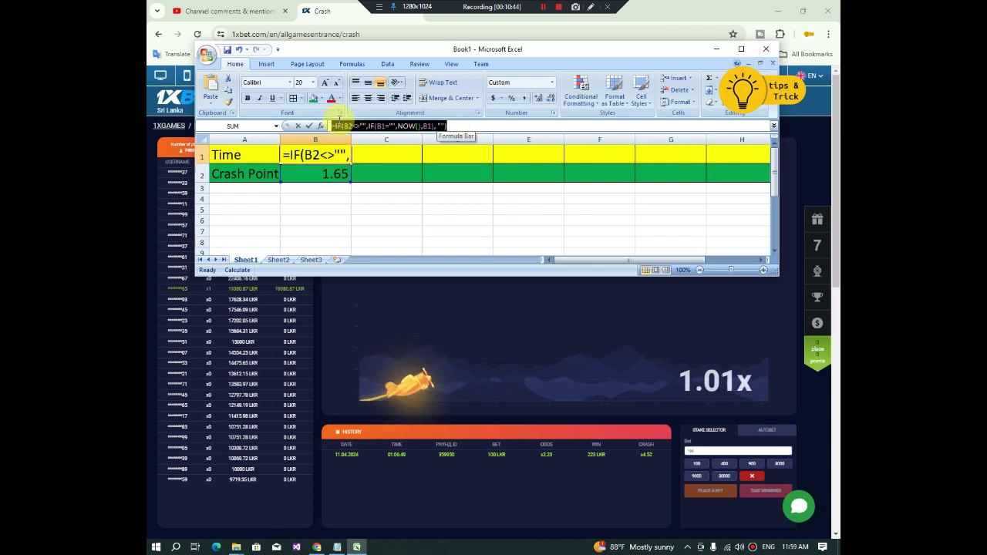
{"action": "left_click", "coordinate": [461, 225]}
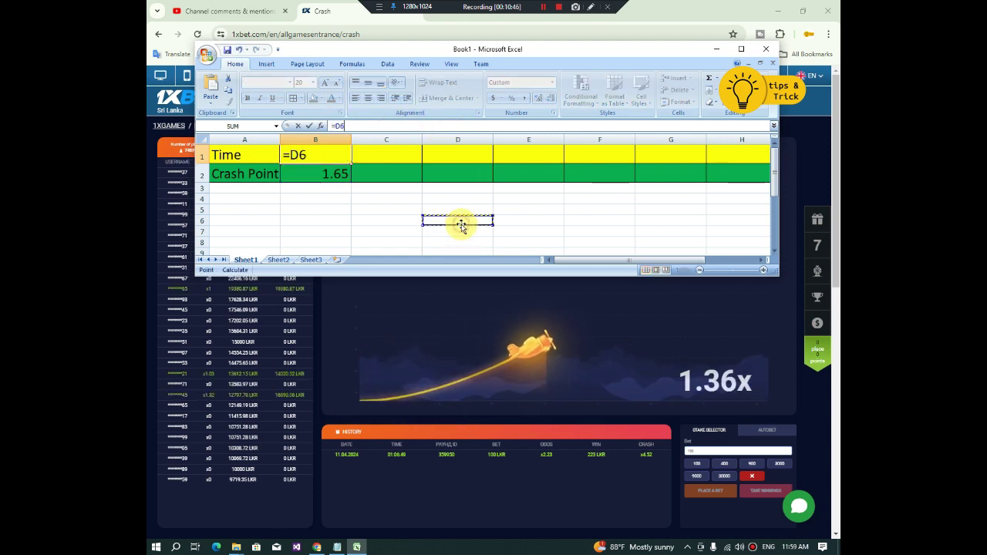
{"action": "key", "text": "Escape"}
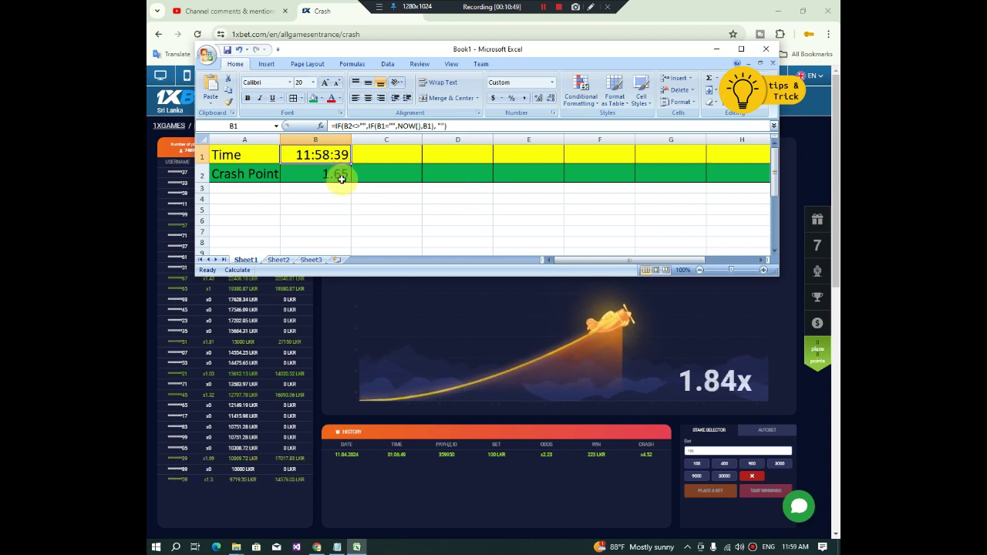
{"action": "left_click", "coordinate": [388, 198]}
Fill the timestamp formula from cell B1 across the Time row to cell AZ1, and return to the first columns
{"action": "left_click", "coordinate": [324, 153]}
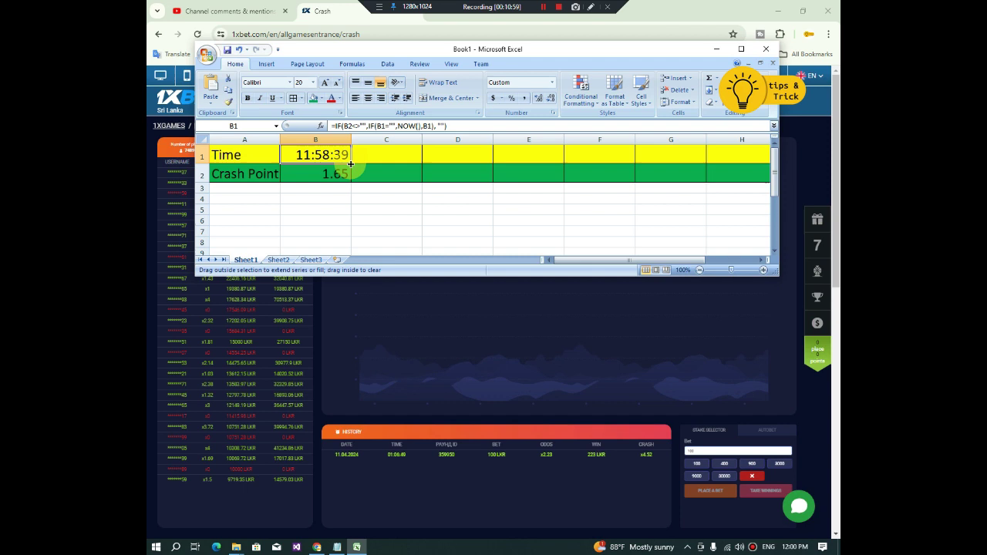
{"action": "left_click_drag", "start_coordinate": [378, 164], "coordinate": [791, 160]}
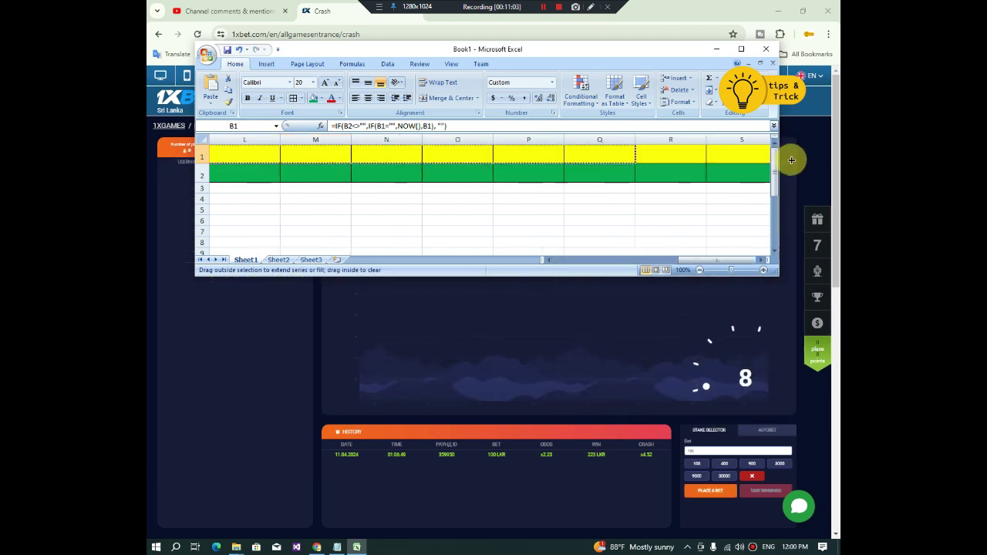
{"action": "left_click_drag", "start_coordinate": [791, 160], "coordinate": [710, 165]}
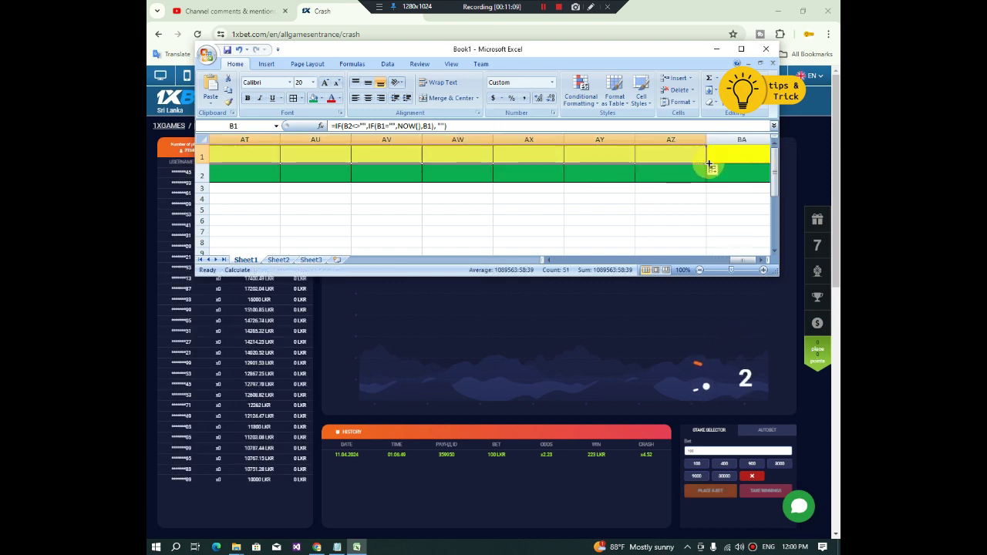
{"action": "left_click_drag", "start_coordinate": [738, 260], "coordinate": [550, 258]}
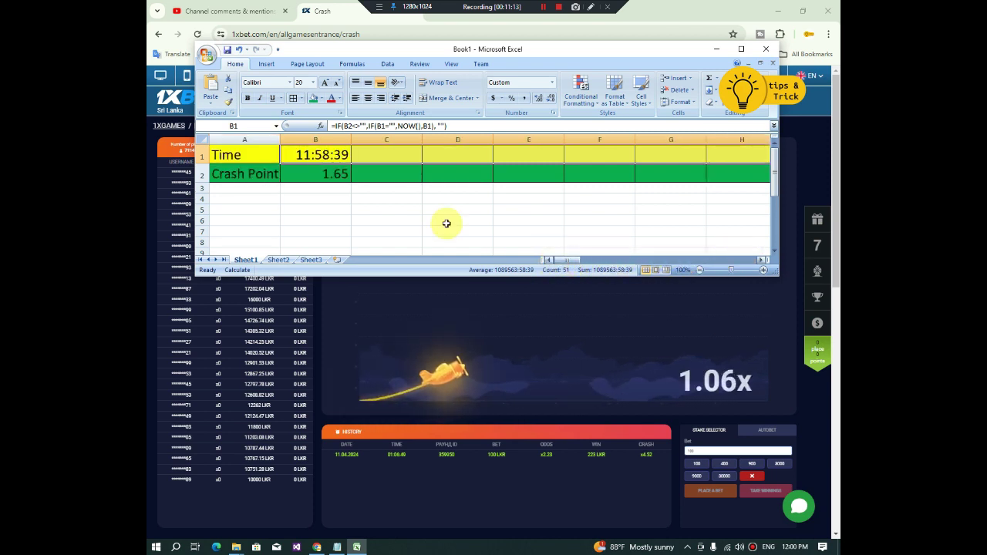
Record the crash points 1.43, 1.73, 2.12 and 2.23 of successive rounds in cells C2 through F2
{"action": "left_click", "coordinate": [368, 176]}
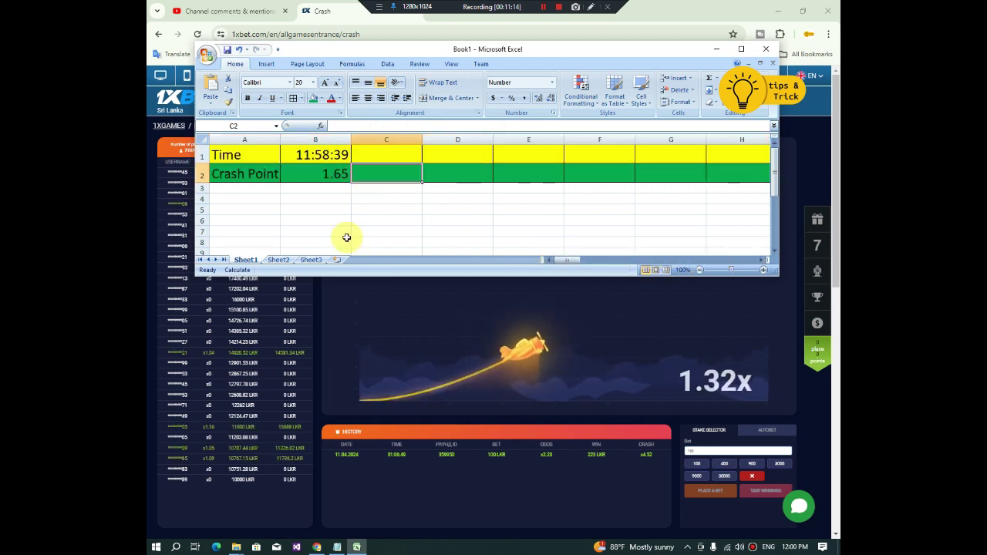
{"action": "type", "text": "1.43"}
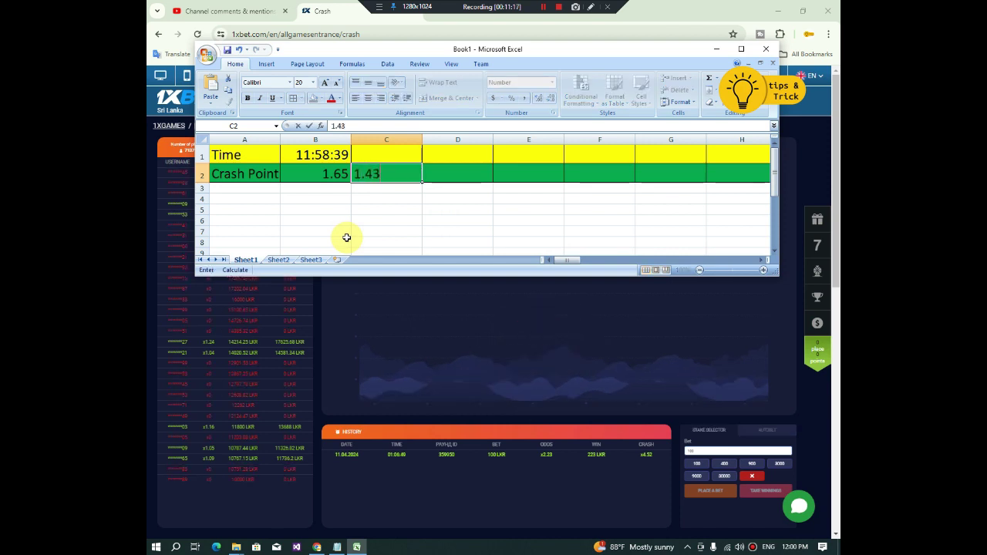
{"action": "key", "text": "Tab"}
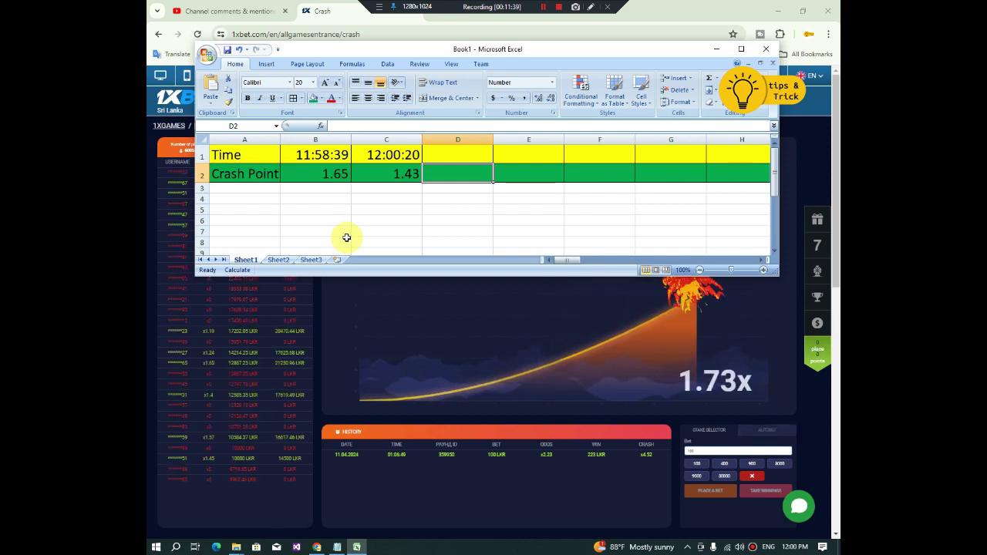
{"action": "type", "text": "1.73"}
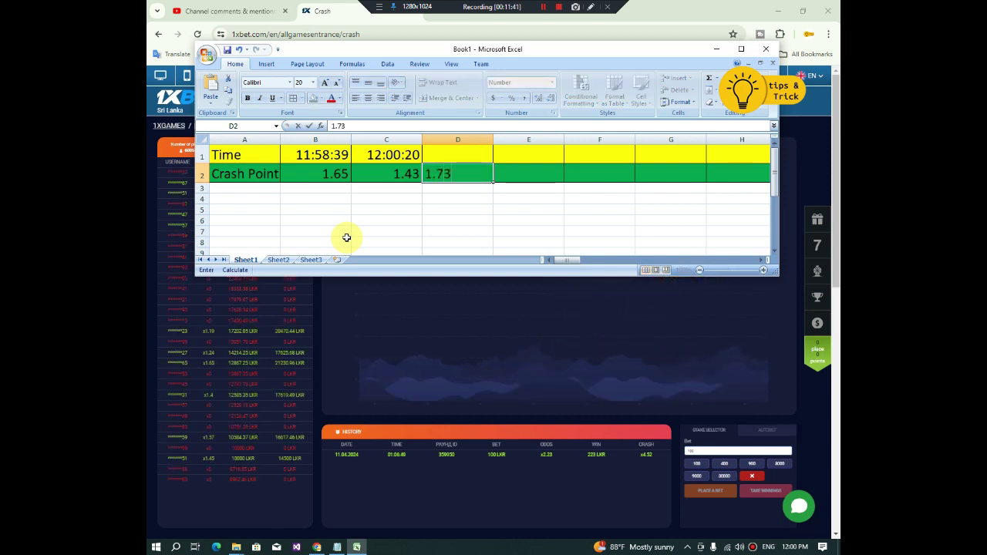
{"action": "key", "text": "Tab"}
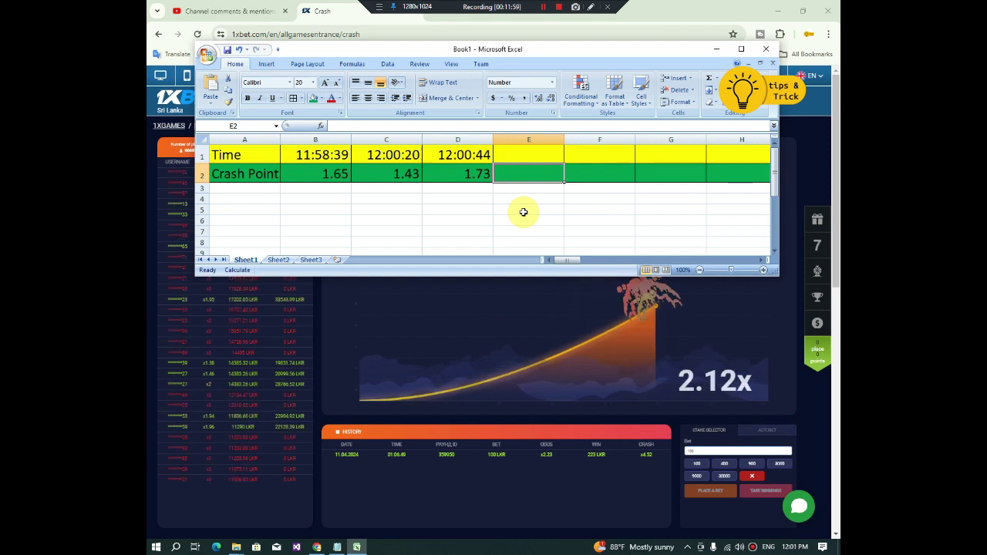
{"action": "type", "text": "2.12"}
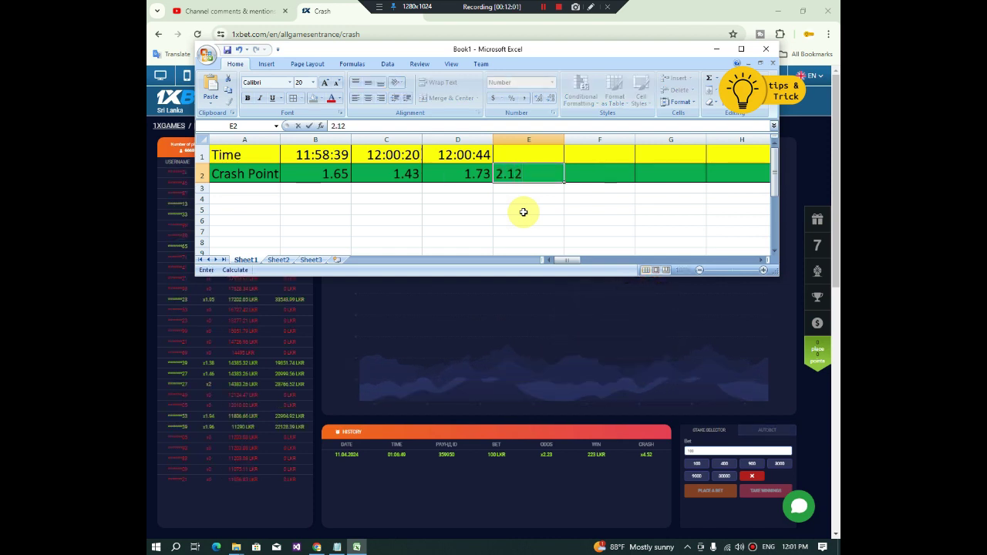
{"action": "key", "text": "Tab"}
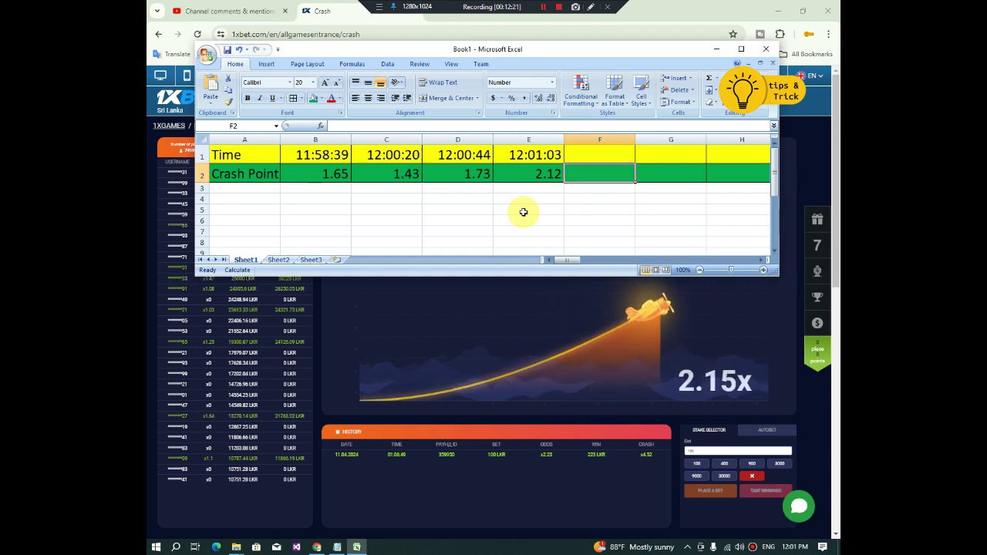
{"action": "type", "text": ".23"}
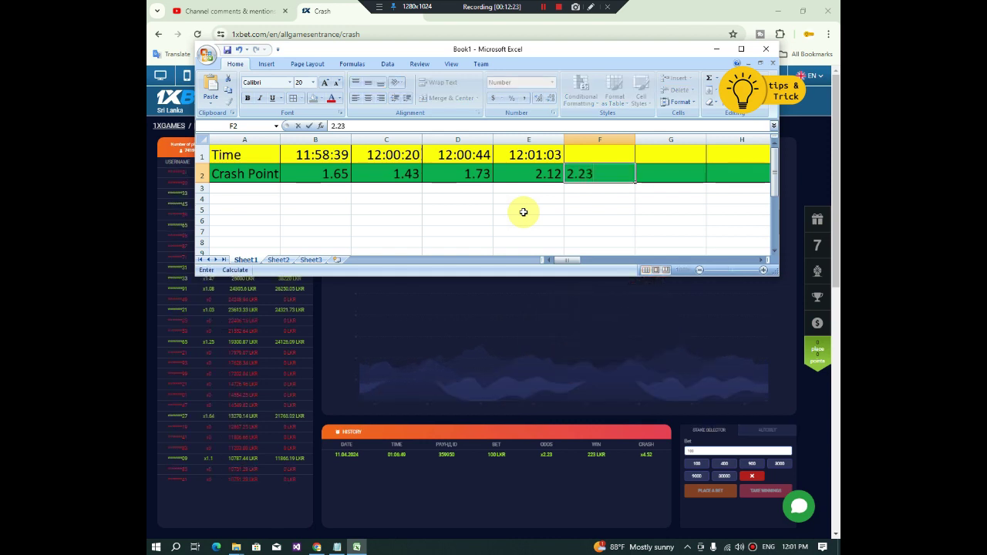
{"action": "key", "text": "Tab"}
Enter 1 in cell G2 to stamp the round's time, and replace it with the crash point 1.13
{"action": "scroll", "coordinate": [523, 212], "scroll_direction": "right", "scroll_amount": 2}
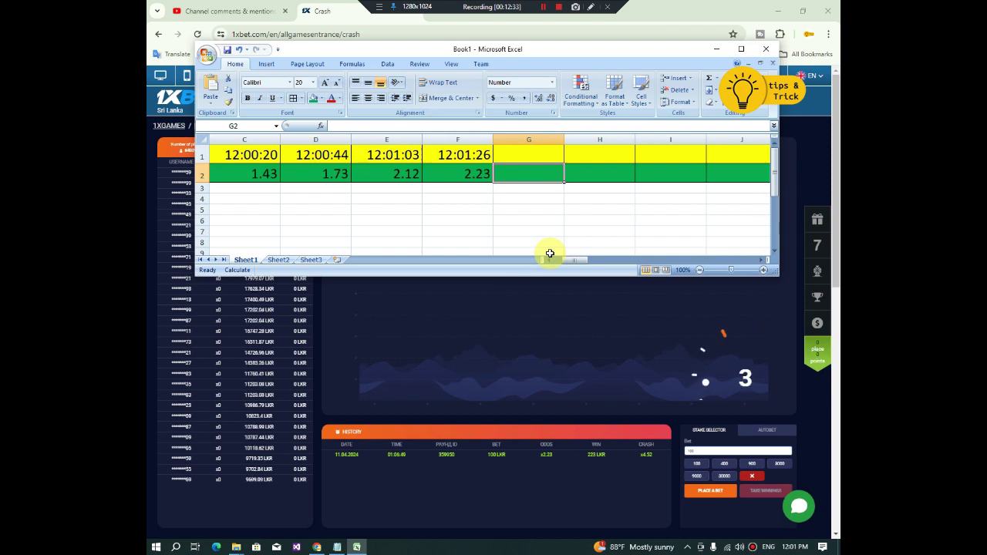
{"action": "type", "text": "1"}
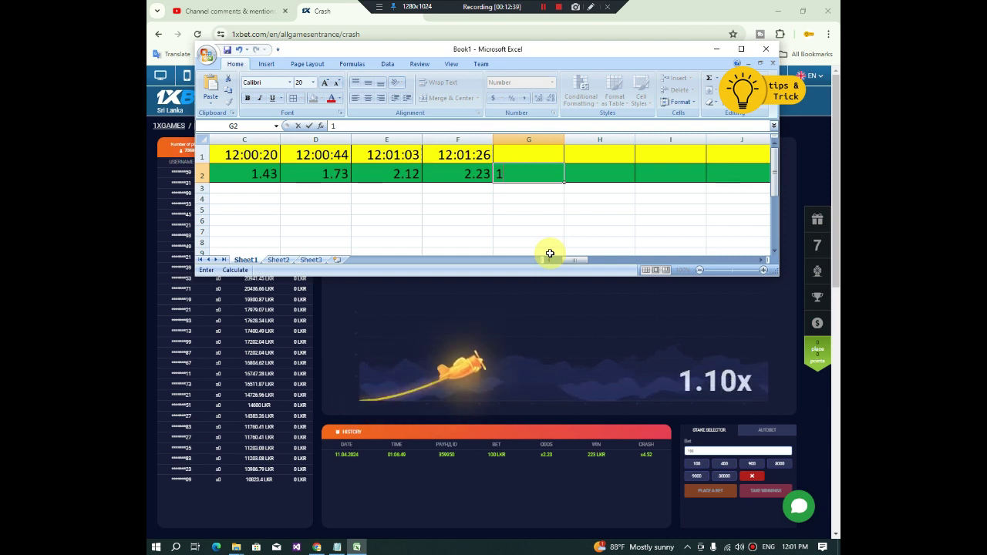
{"action": "key", "text": "Tab"}
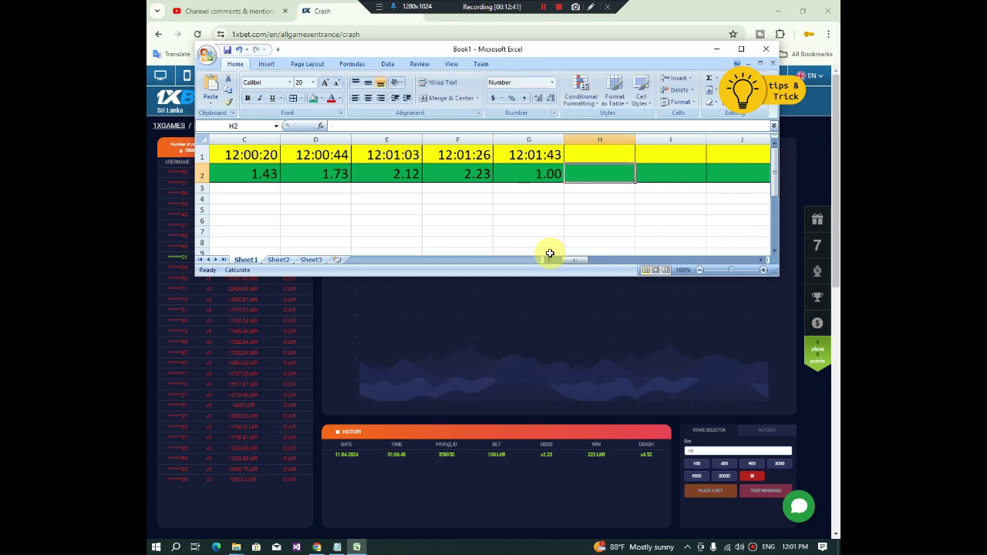
{"action": "key", "text": "Left"}
{"action": "type", "text": "1"}
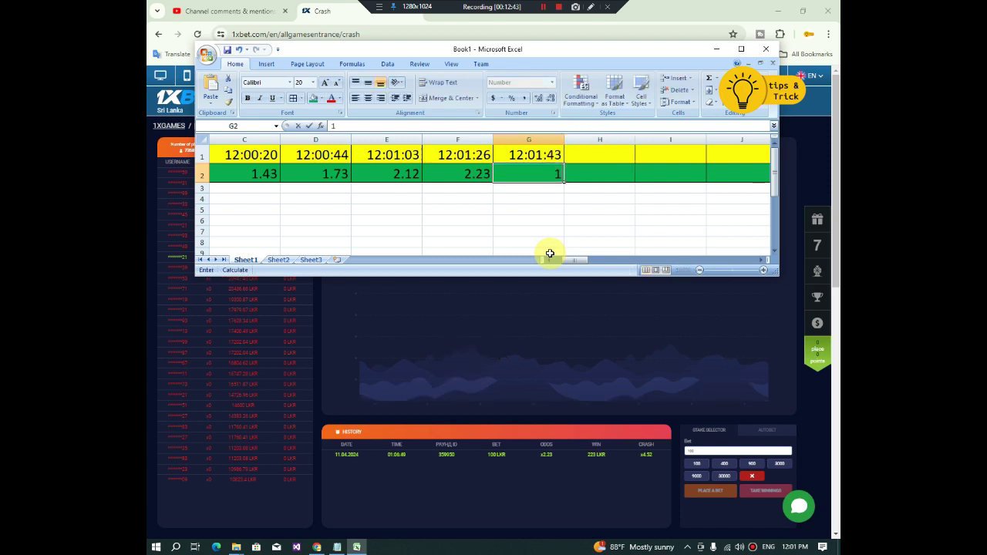
{"action": "type", "text": ".13"}
{"action": "key", "text": "Tab"}
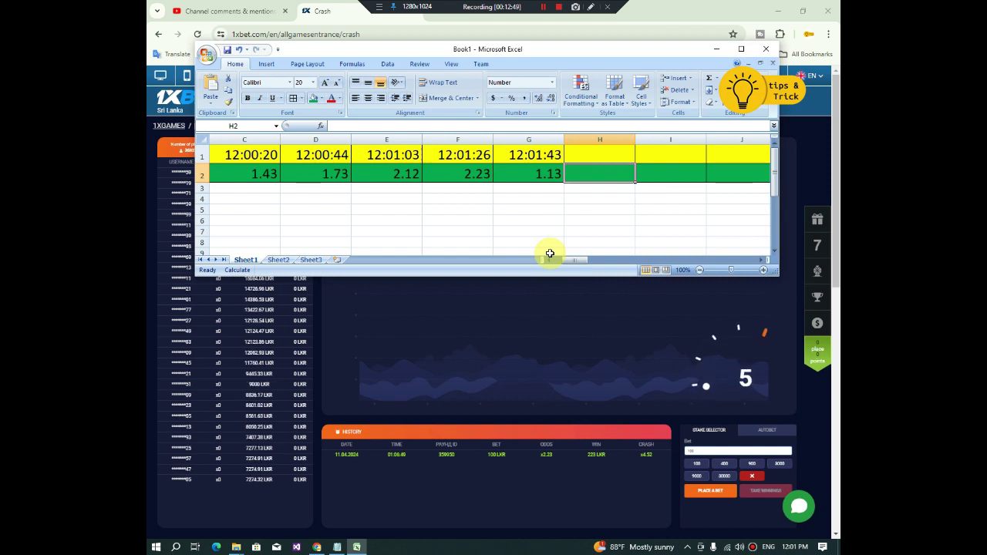
Enter the placeholder 4 in cell H2 to stamp the time, and replace it with 1.13
{"action": "type", "text": "4"}
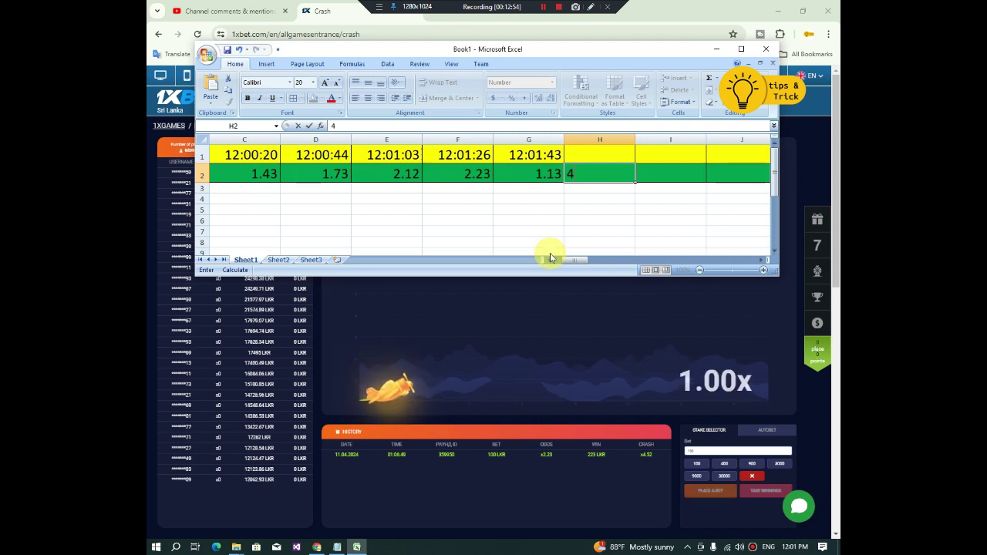
{"action": "key", "text": "Tab"}
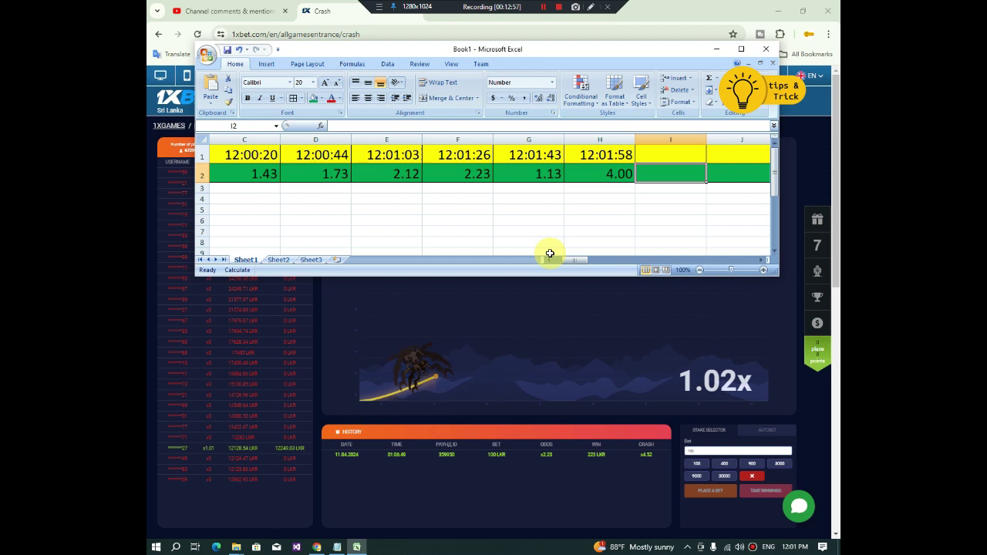
{"action": "key", "text": "Left"}
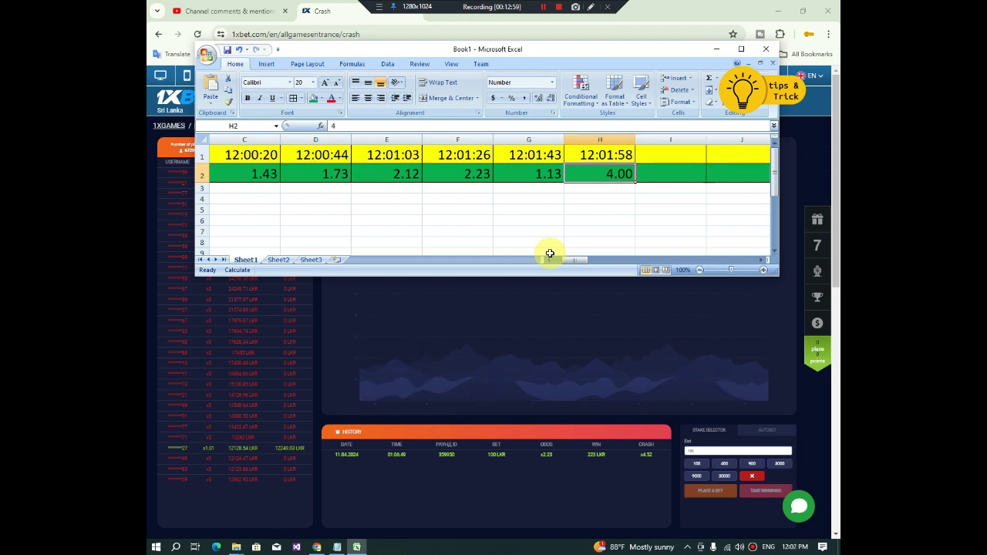
{"action": "type", "text": "1.13"}
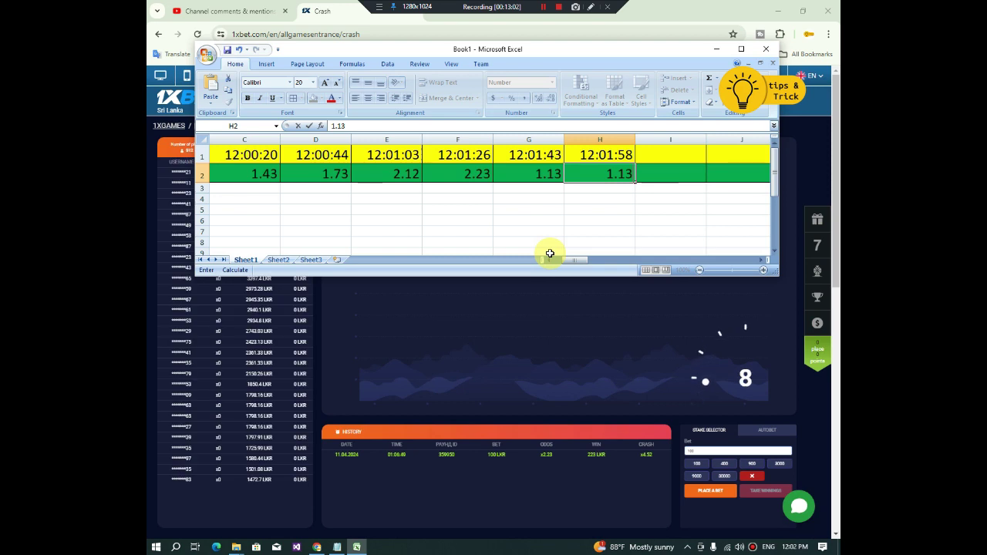
{"action": "key", "text": "Right"}
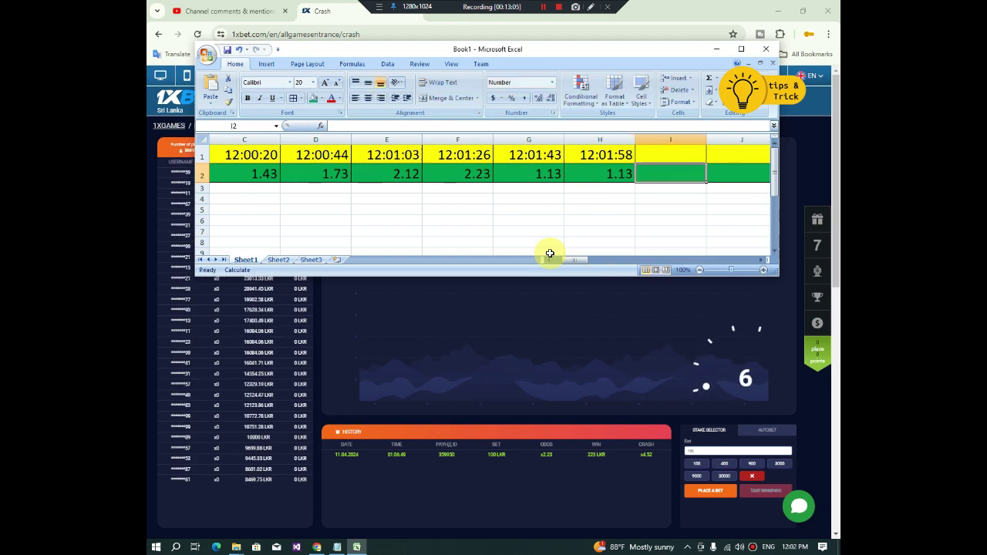
Enter the placeholder 1 in cell I2 to stamp the time, and replace it with the crash point 1.61
{"action": "type", "text": "1"}
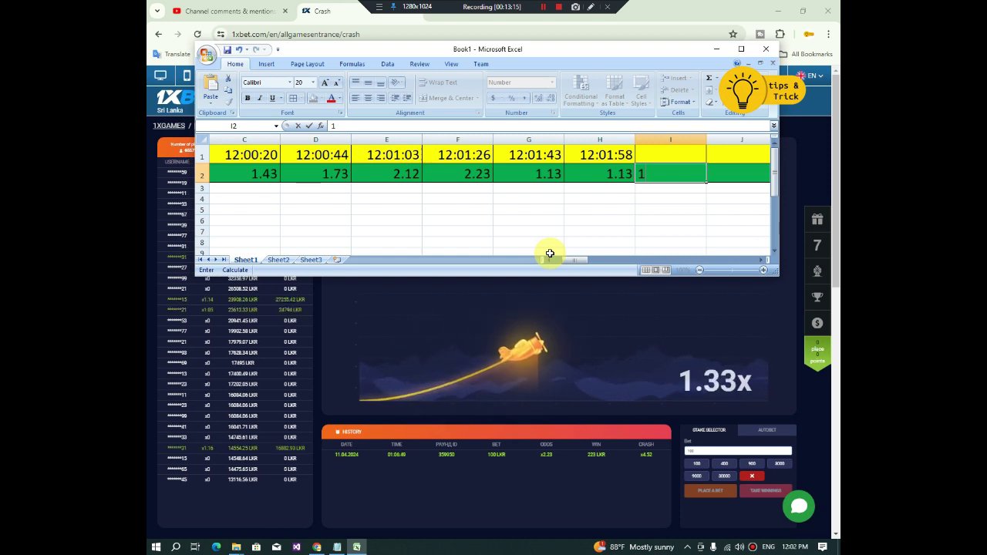
{"action": "key", "text": "Tab"}
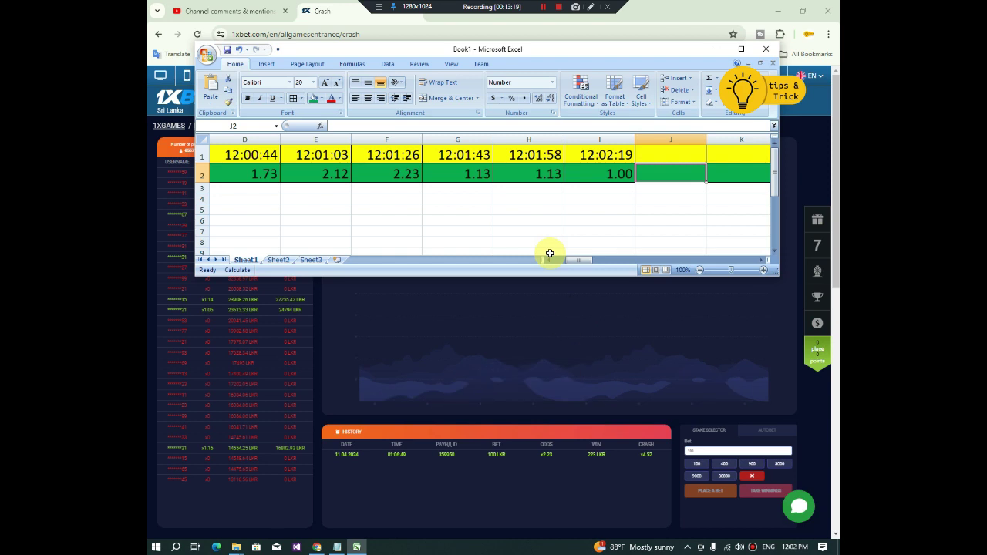
{"action": "key", "text": "Left"}
{"action": "type", "text": "1.61"}
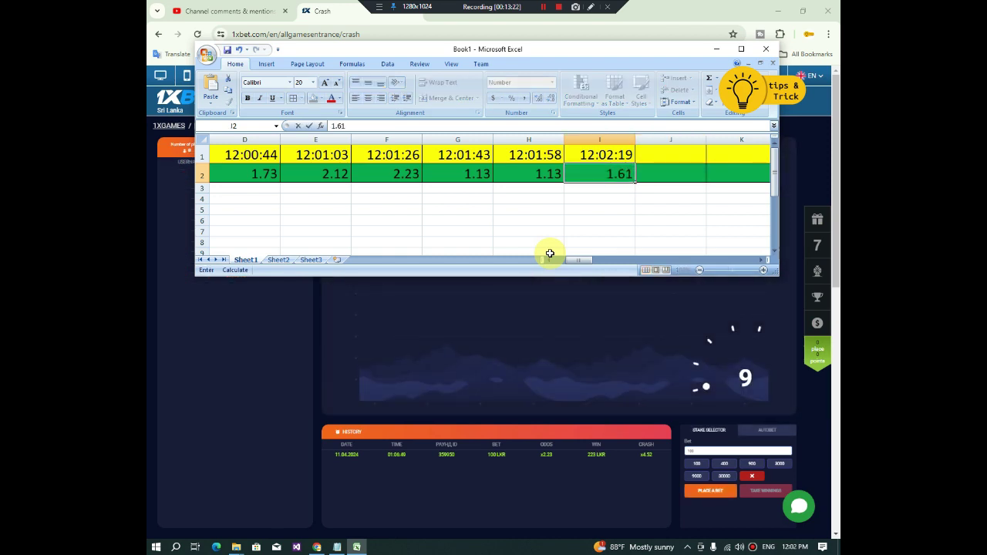
{"action": "key", "text": "Tab"}
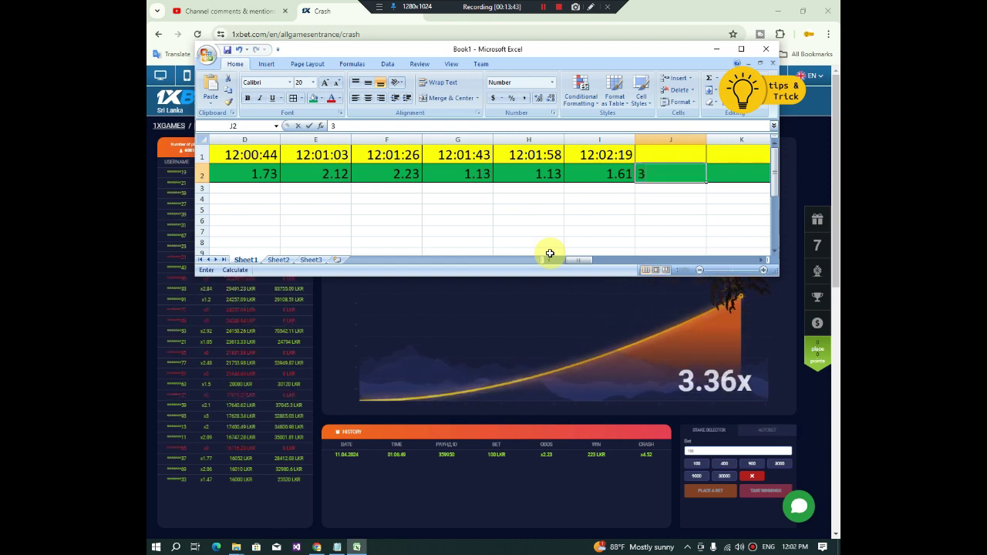
Record the crash points 3.36 in cell J2 and 1.01 in cell K2
{"action": "type", "text": "3.36"}
{"action": "key", "text": "Tab"}
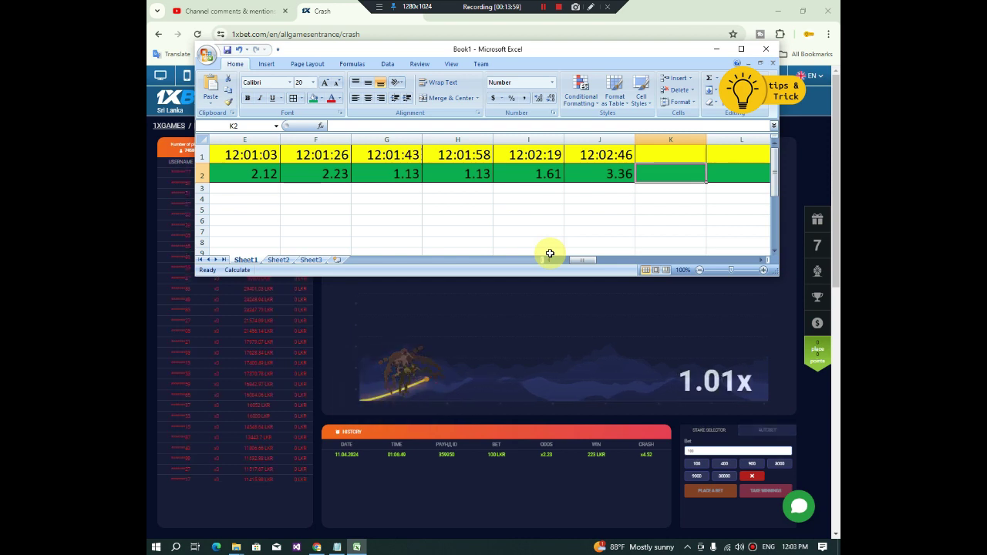
{"action": "type", "text": "1.01"}
{"action": "key", "text": "Tab"}
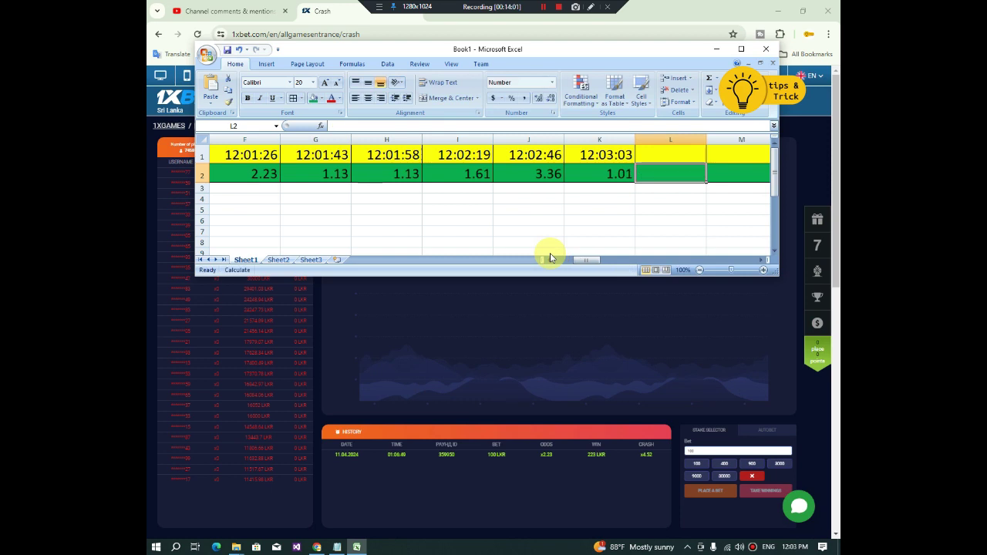